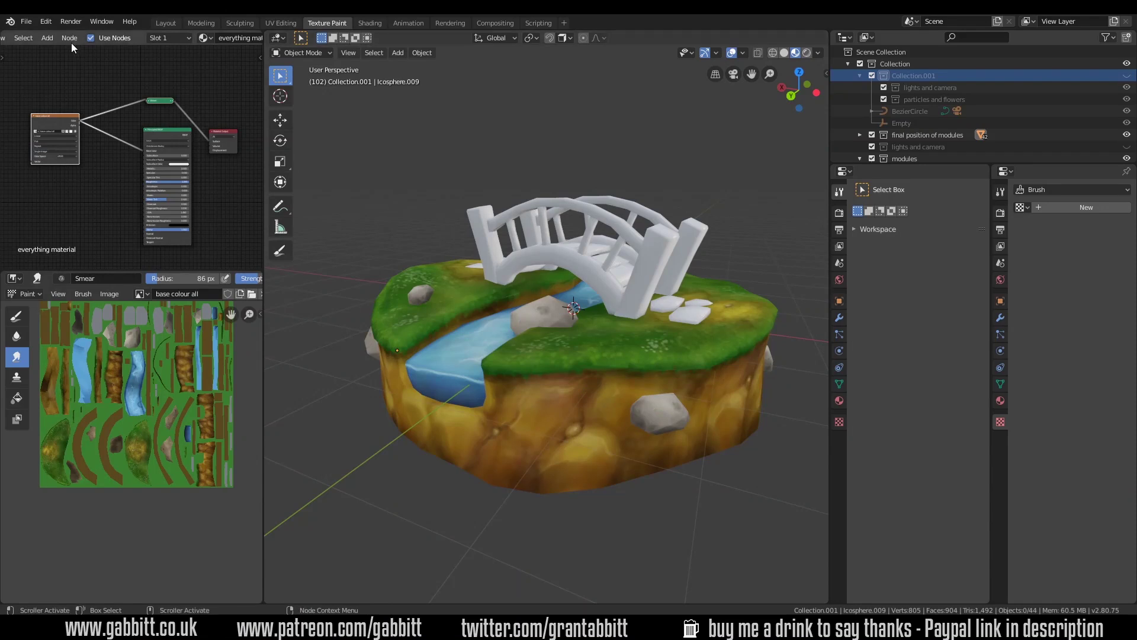
- Search the add-ons for 'image', enable Import-Export: Import Images as Planes, and close Preferences
{"action": "left_click", "coordinate": [45, 22]}
{"action": "left_click", "coordinate": [70, 180]}
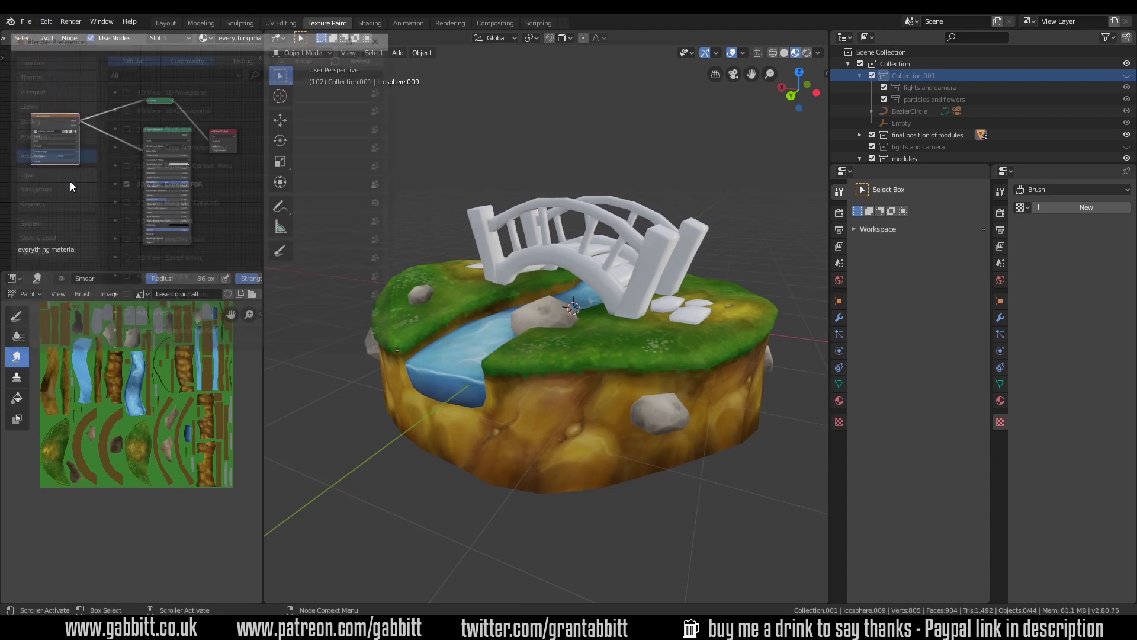
{"action": "left_click", "coordinate": [270, 70]}
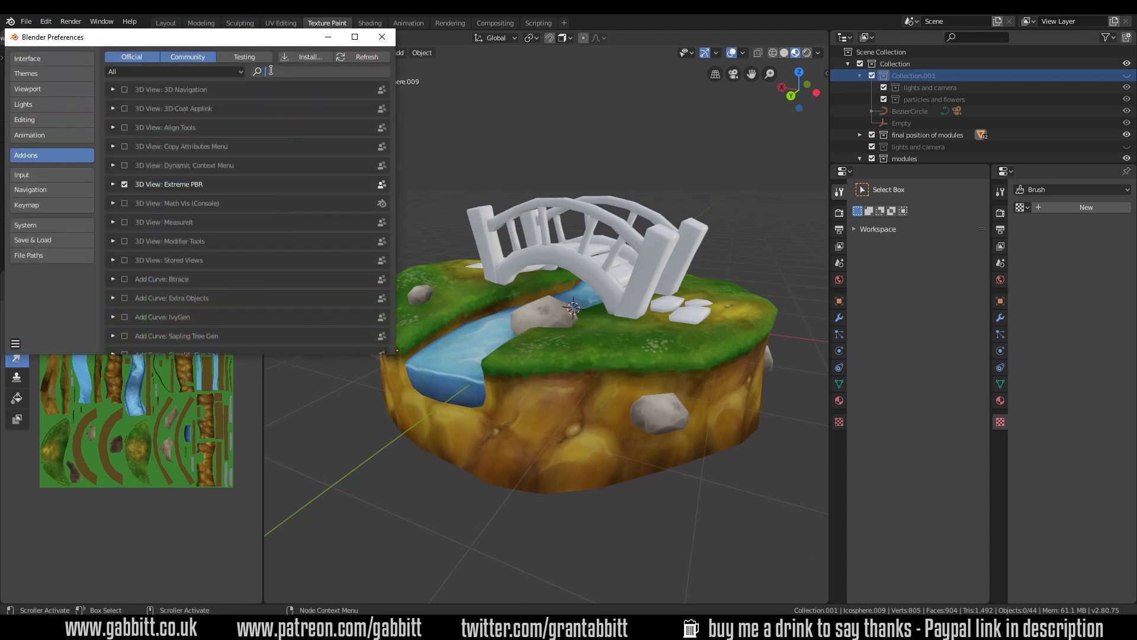
{"action": "type", "text": "image"}
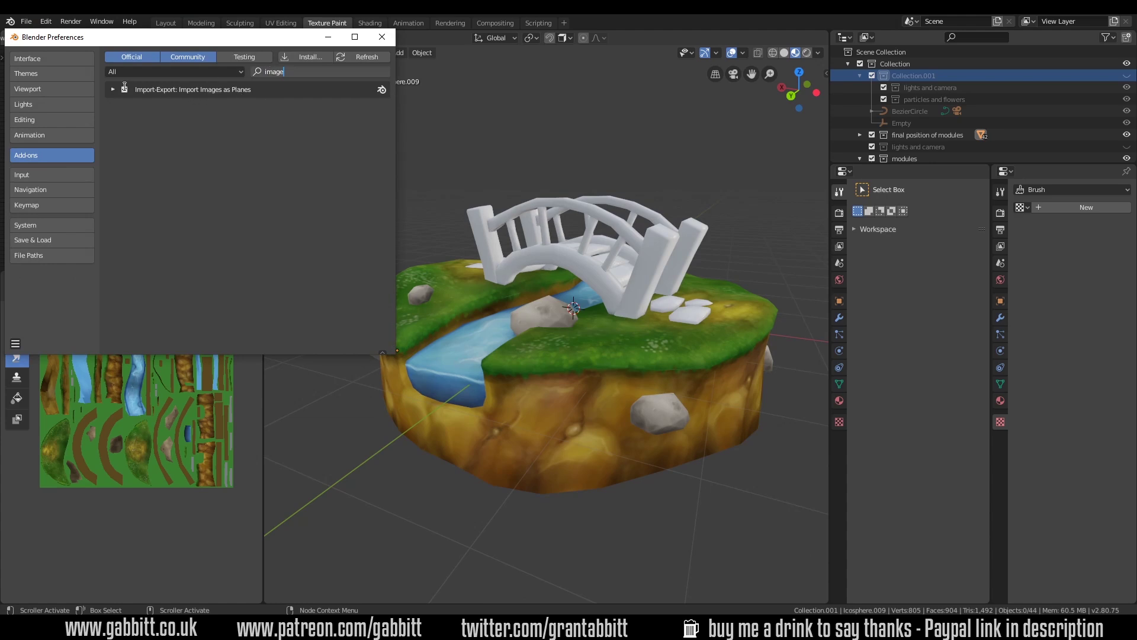
{"action": "left_click", "coordinate": [125, 87]}
{"action": "left_click", "coordinate": [382, 37]}
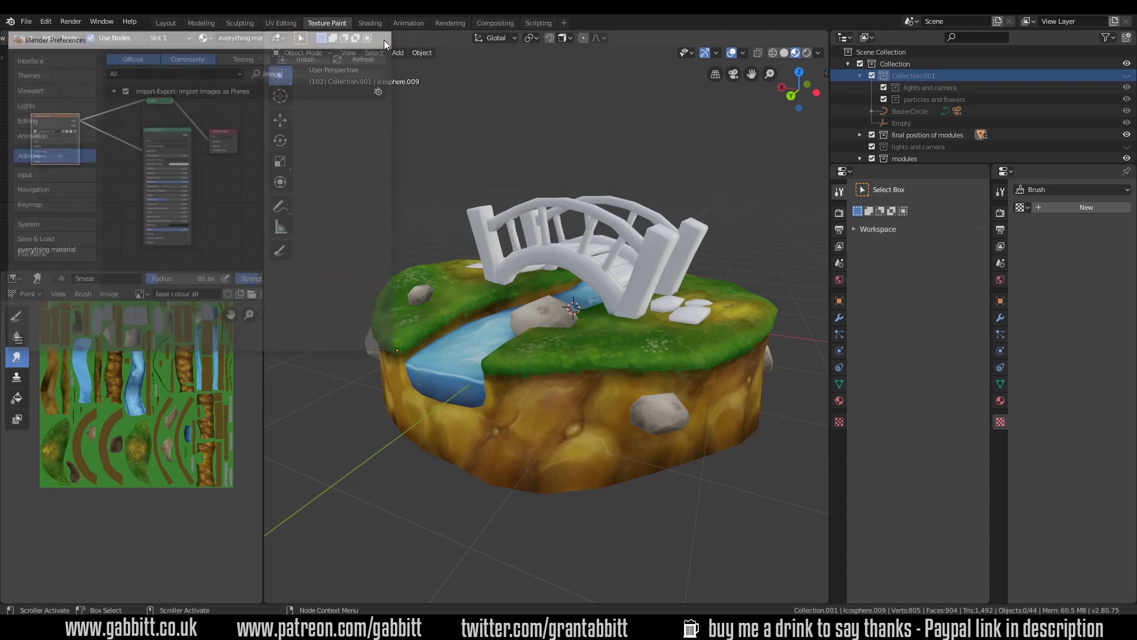
- Set the 3D cursor on the grass beside the stream and start an Images as Planes import
{"action": "right_click", "coordinate": [546, 339], "text": "shift"}
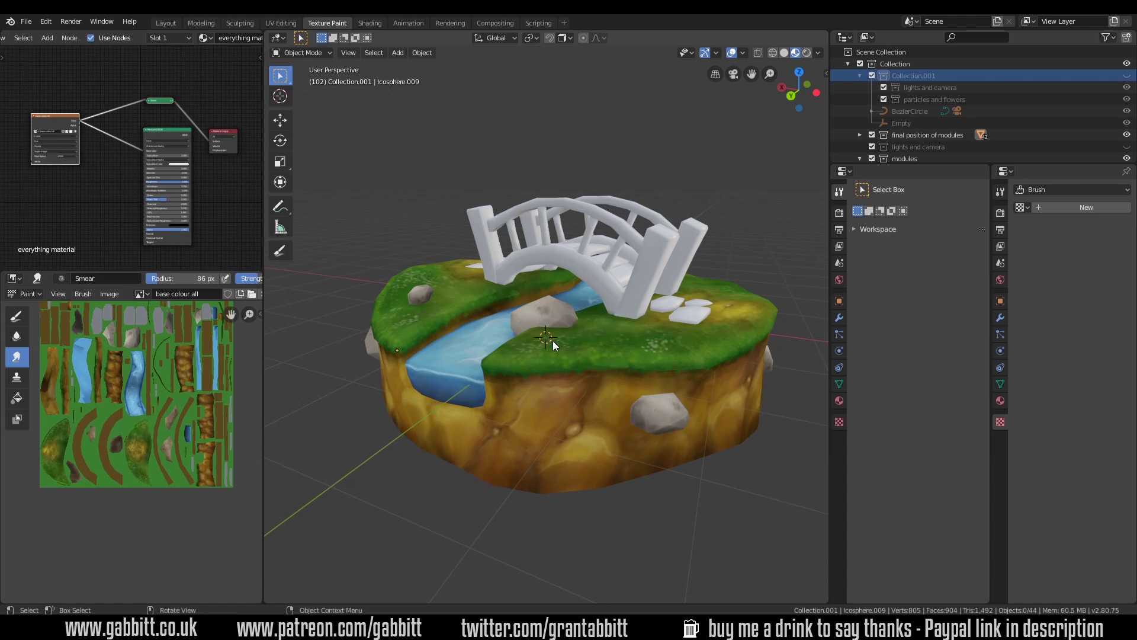
{"action": "key", "text": "shift+a"}
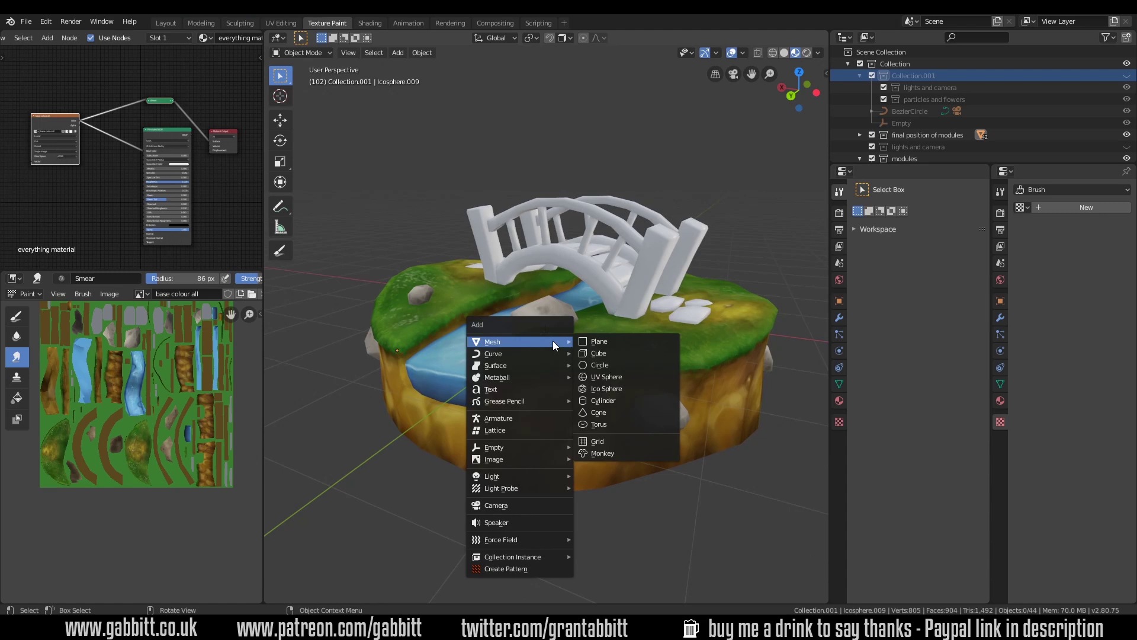
{"action": "mouse_move", "coordinate": [516, 462]}
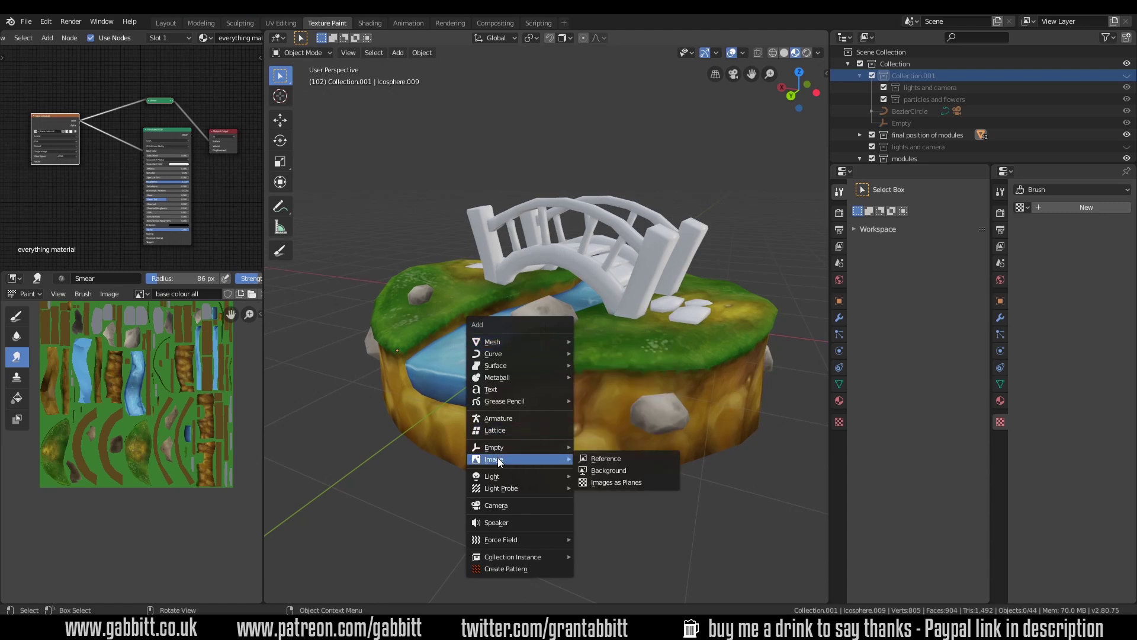
{"action": "left_click", "coordinate": [606, 480]}
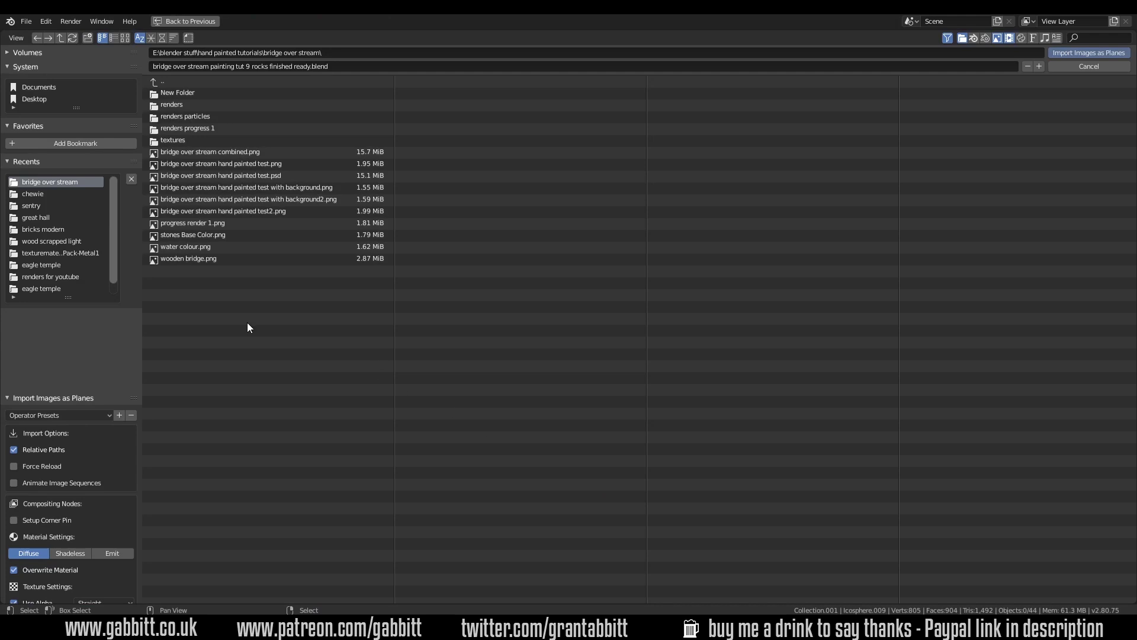
- Import grass pack 2.png from the textures folder as an image plane
{"action": "left_click", "coordinate": [172, 140]}
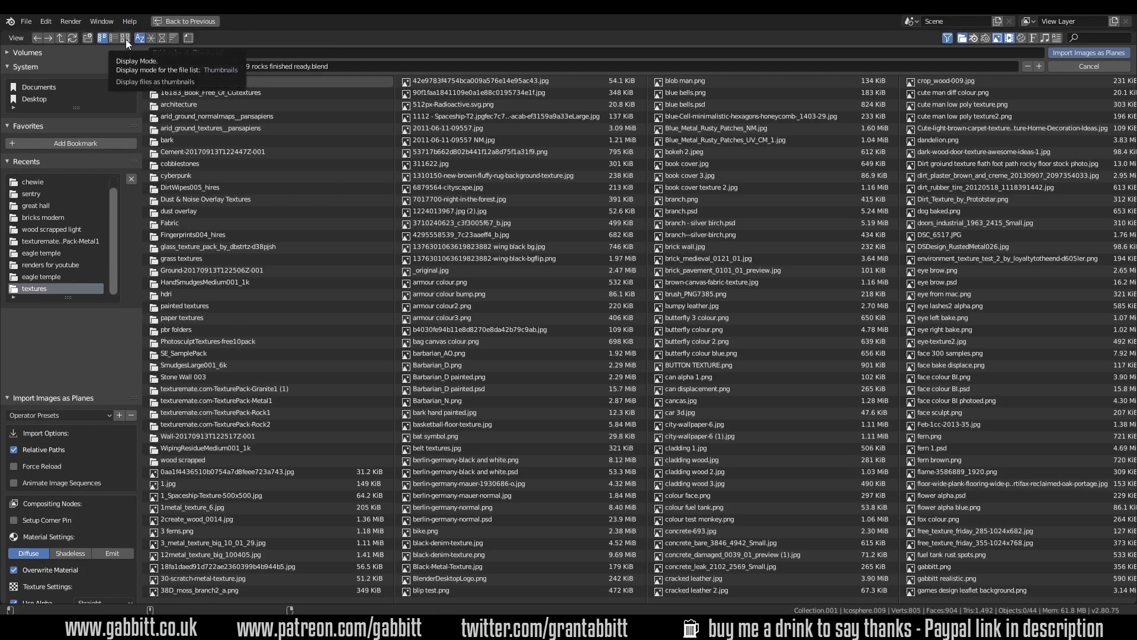
{"action": "left_click", "coordinate": [126, 40]}
{"action": "scroll", "coordinate": [301, 369], "scroll_direction": "down", "scroll_amount": 10}
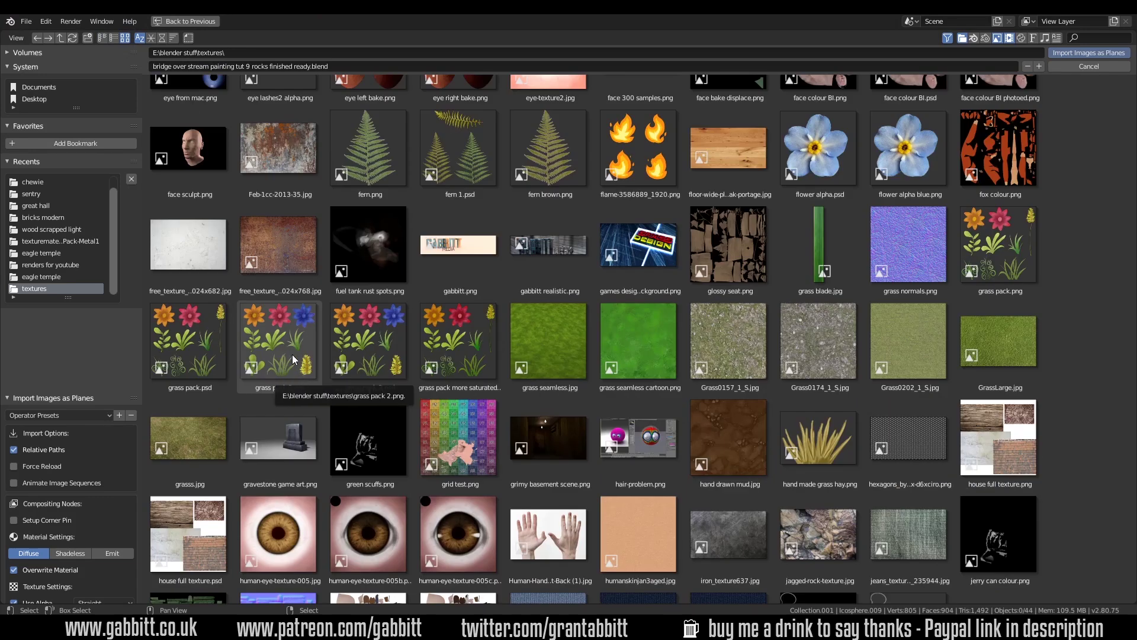
{"action": "left_click", "coordinate": [292, 354]}
{"action": "left_click", "coordinate": [1089, 53]}
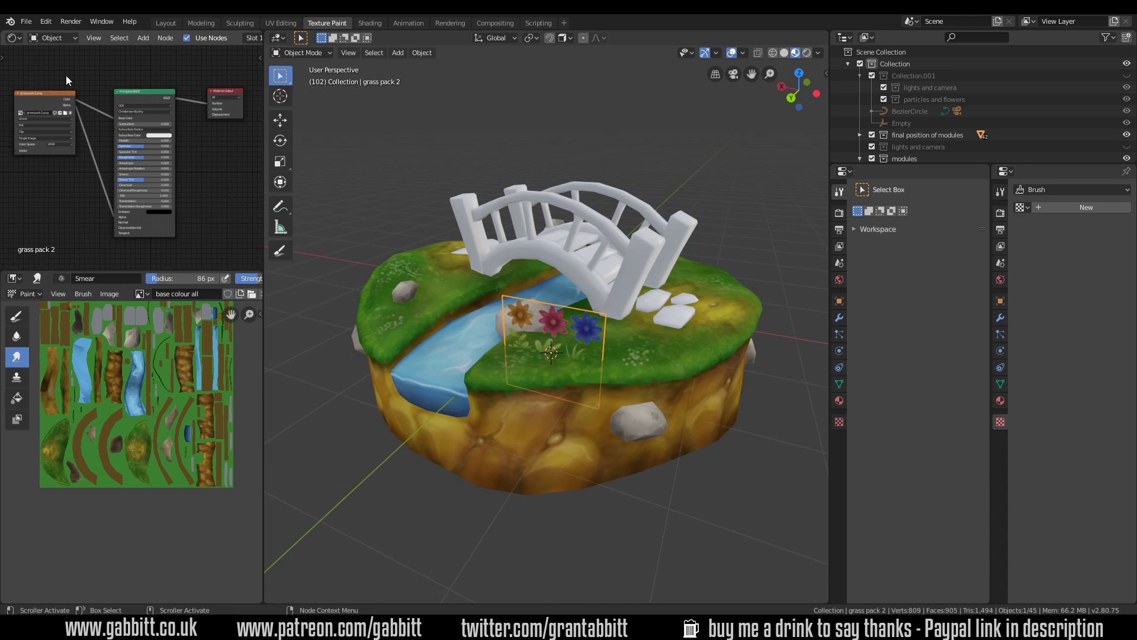
- Maximize the Shader Editor to show the grass pack 2 material's image texture and Principled BSDF nodes
{"action": "key", "text": "ctrl+space"}
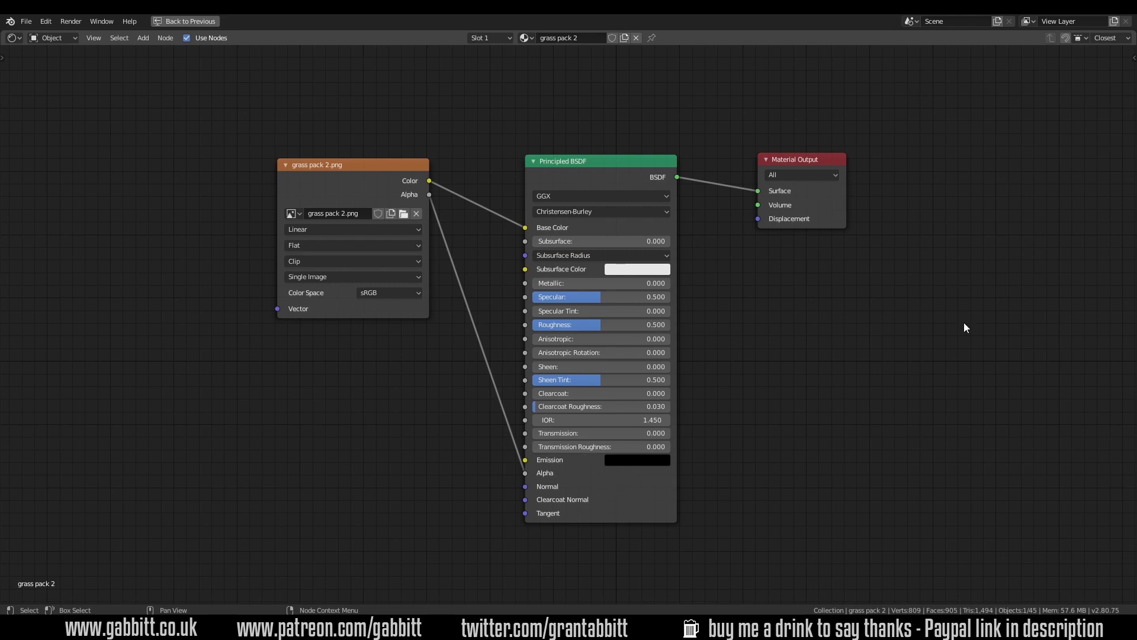
- Confirm the grass pack 2 material's Blend Mode is Alpha Blend, then restore the Texture Paint layout
{"action": "key", "text": "n"}
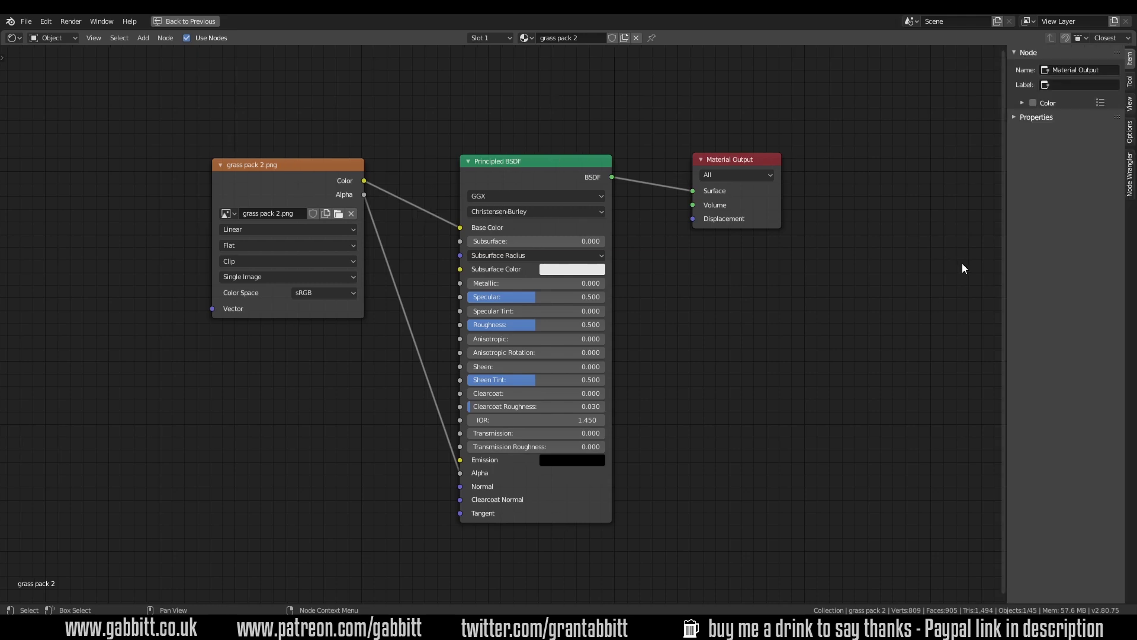
{"action": "left_click", "coordinate": [1130, 131]}
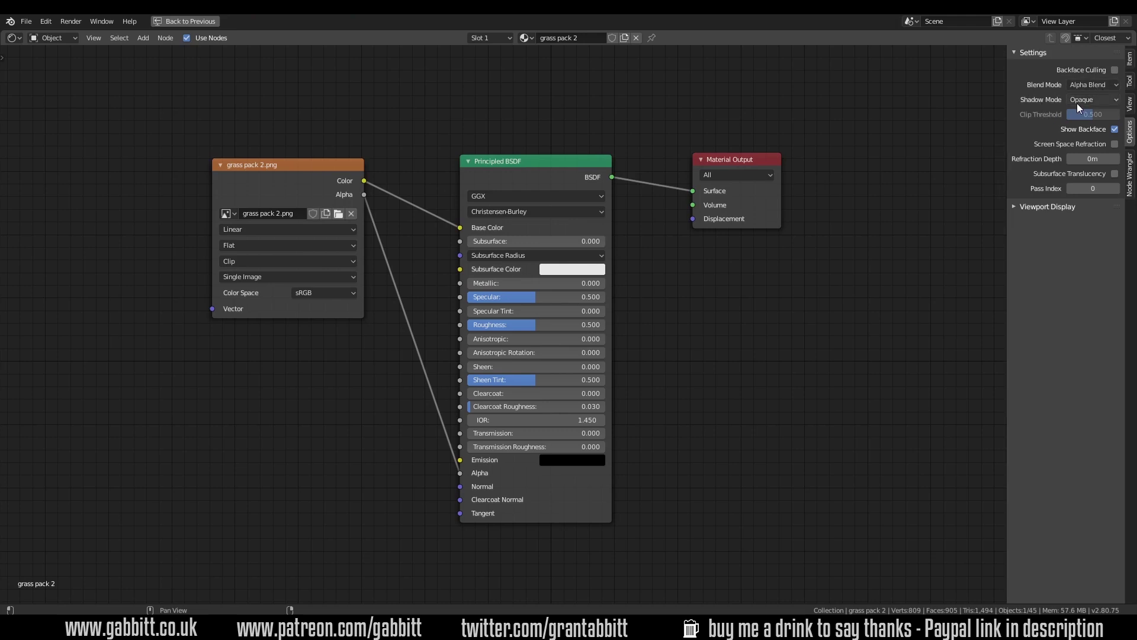
{"action": "left_click", "coordinate": [1084, 87]}
{"action": "key", "text": "n"}
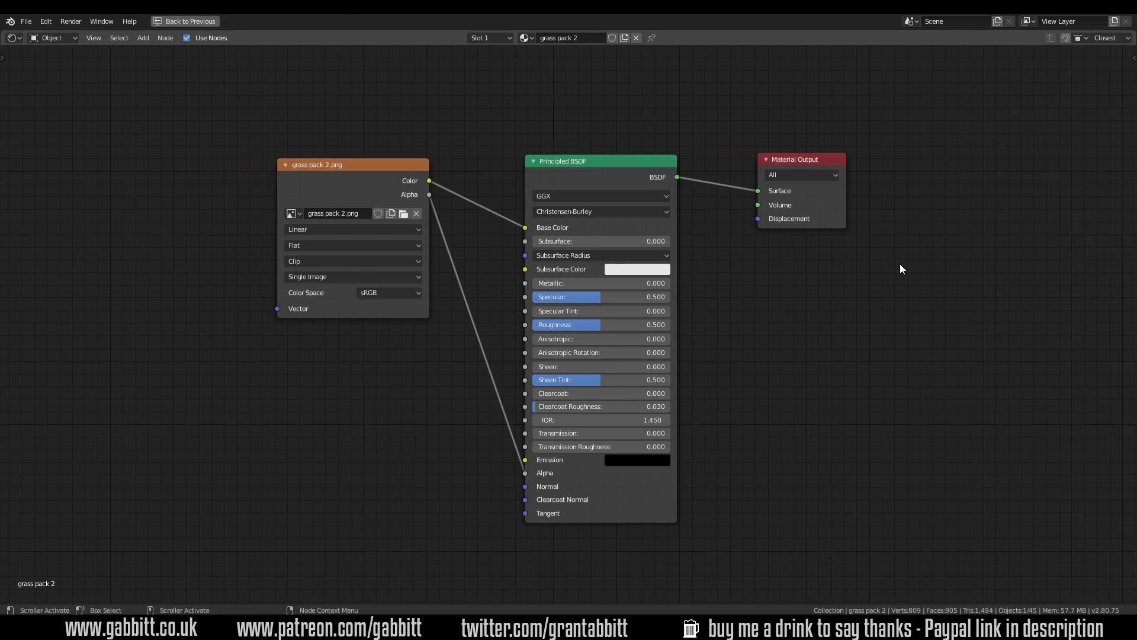
{"action": "key", "text": "ctrl+space"}
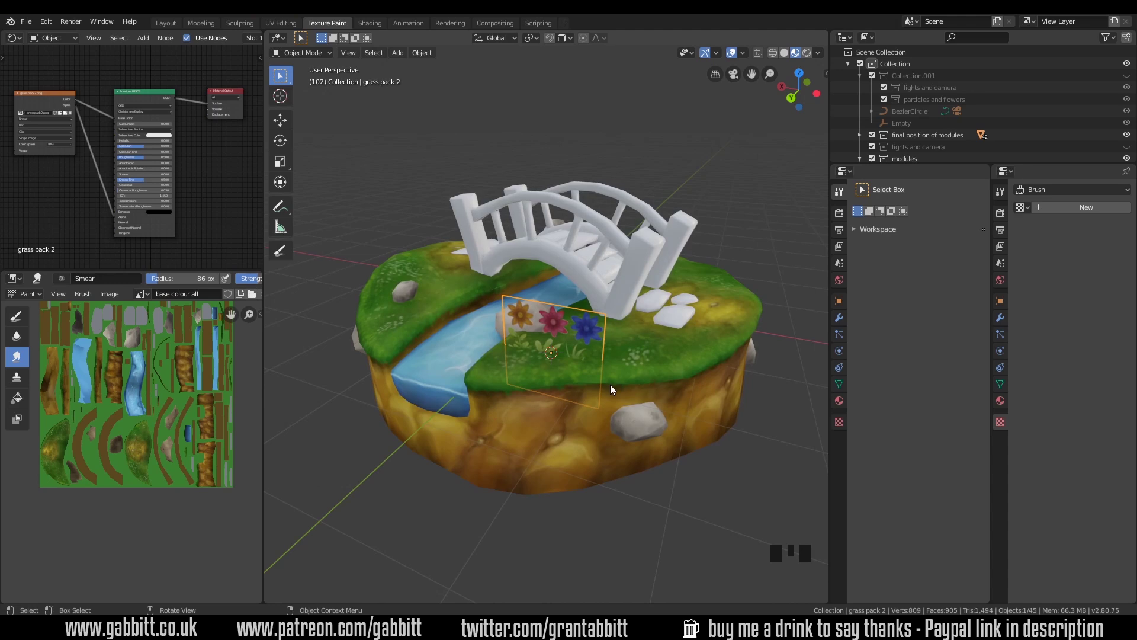
- Switch to UV Editing with Material Preview shading, facing the new plane
{"action": "left_click", "coordinate": [273, 23]}
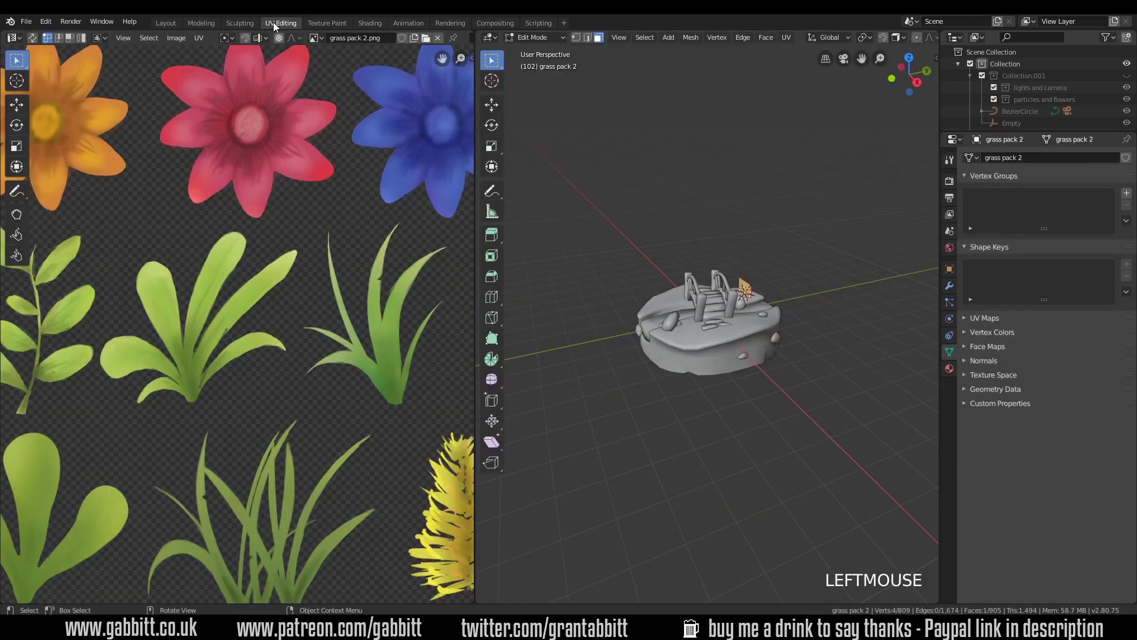
{"action": "scroll", "coordinate": [921, 38], "scroll_direction": "down", "scroll_amount": 6}
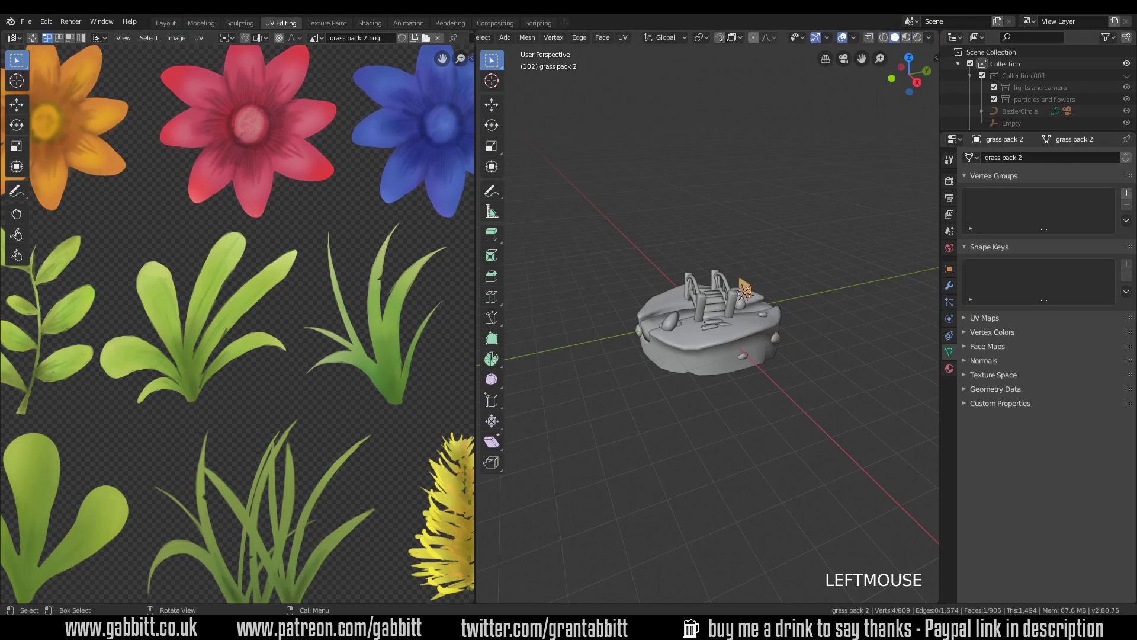
{"action": "left_click", "coordinate": [907, 37]}
{"action": "scroll", "coordinate": [821, 366], "scroll_direction": "up", "scroll_amount": 5}
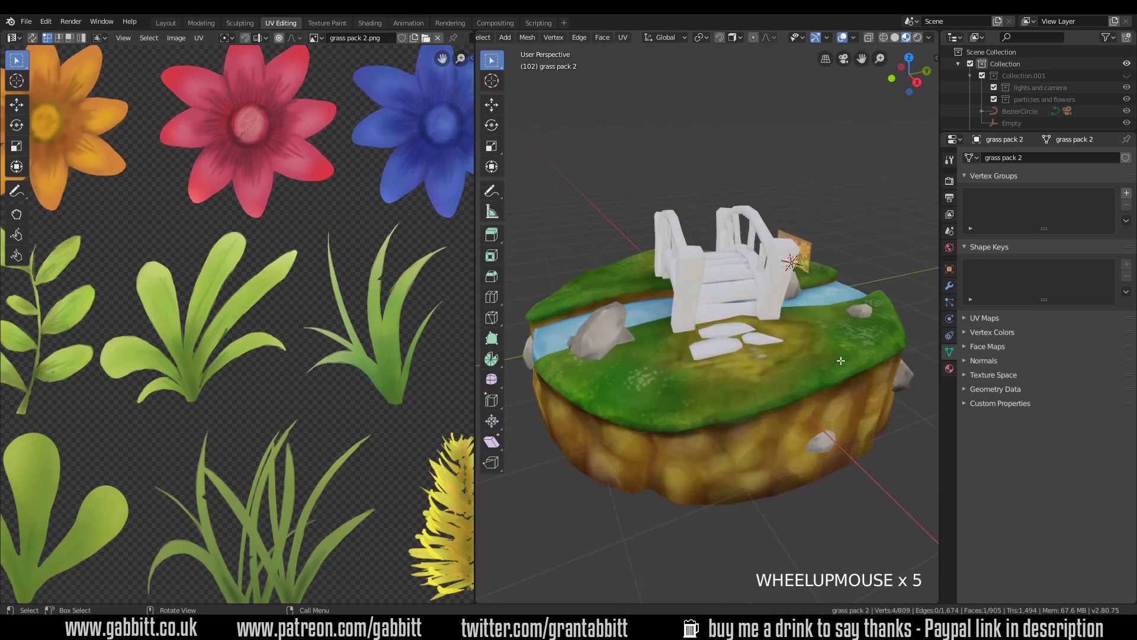
{"action": "mouse_move", "coordinate": [821, 365]}
{"action": "middle_mouse_down"}
{"action": "mouse_move", "coordinate": [762, 352]}
{"action": "mouse_move", "coordinate": [682, 356]}
{"action": "middle_mouse_up"}
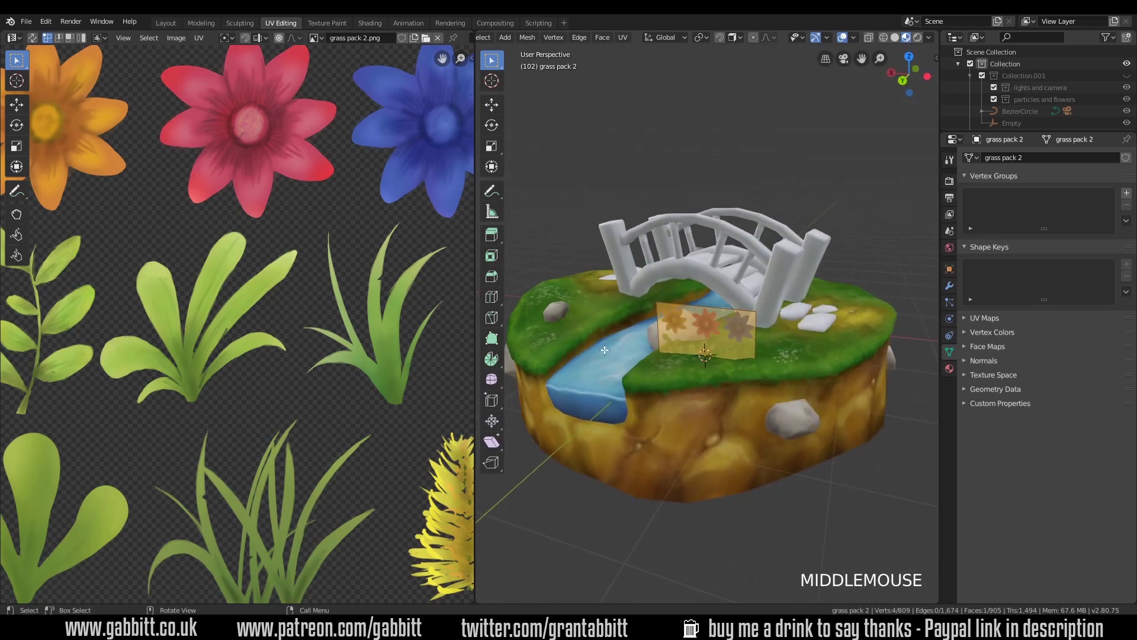
{"action": "scroll", "coordinate": [294, 321], "scroll_direction": "down", "scroll_amount": 2}
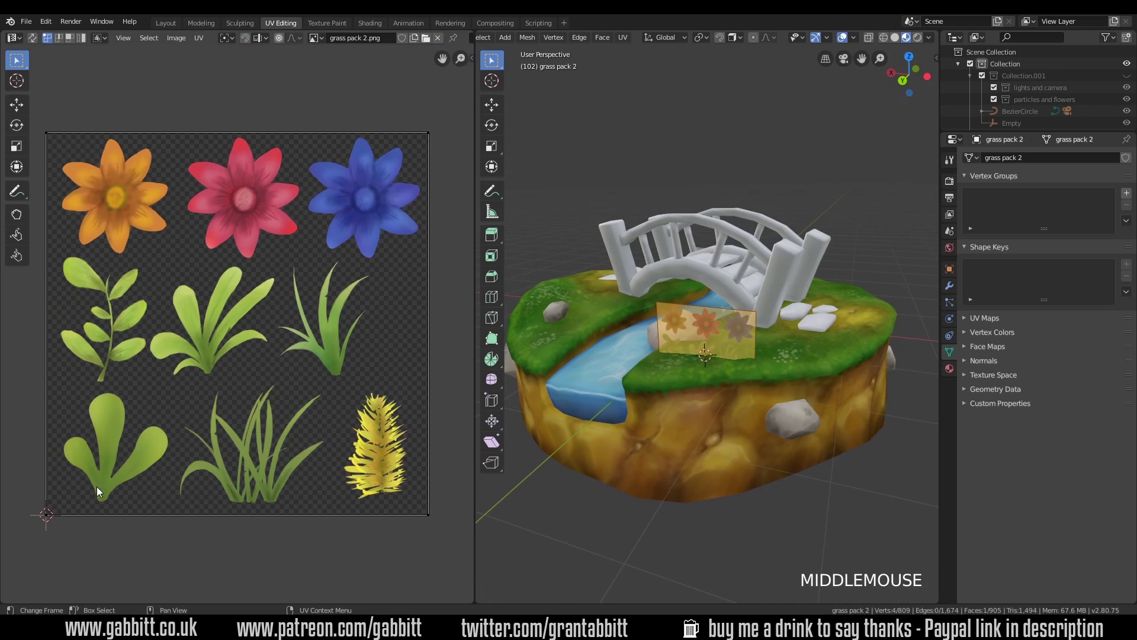
- Shrink the whole UV face and move it over the leafy sprig
{"action": "key", "text": "a"}
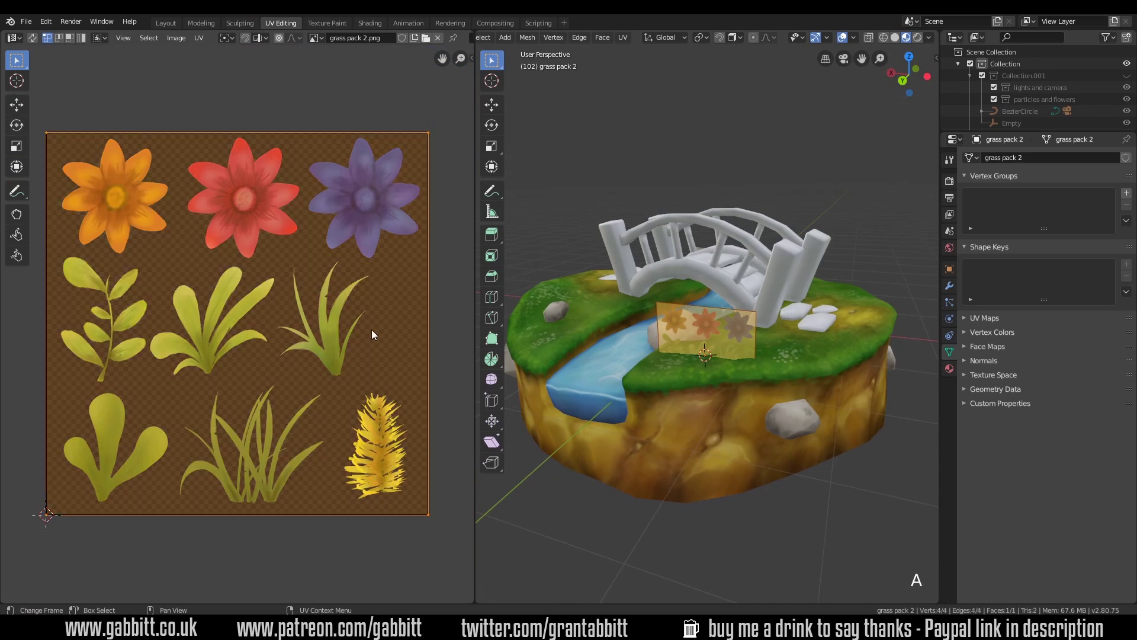
{"action": "key", "text": "s"}
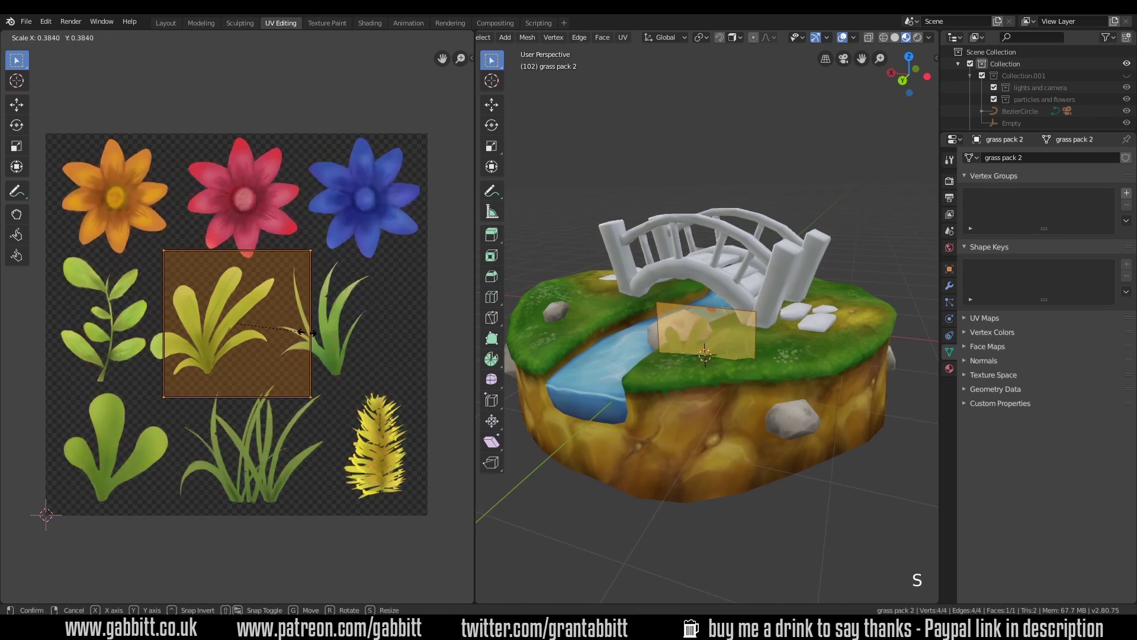
{"action": "left_click", "coordinate": [296, 335]}
{"action": "key", "text": "g"}
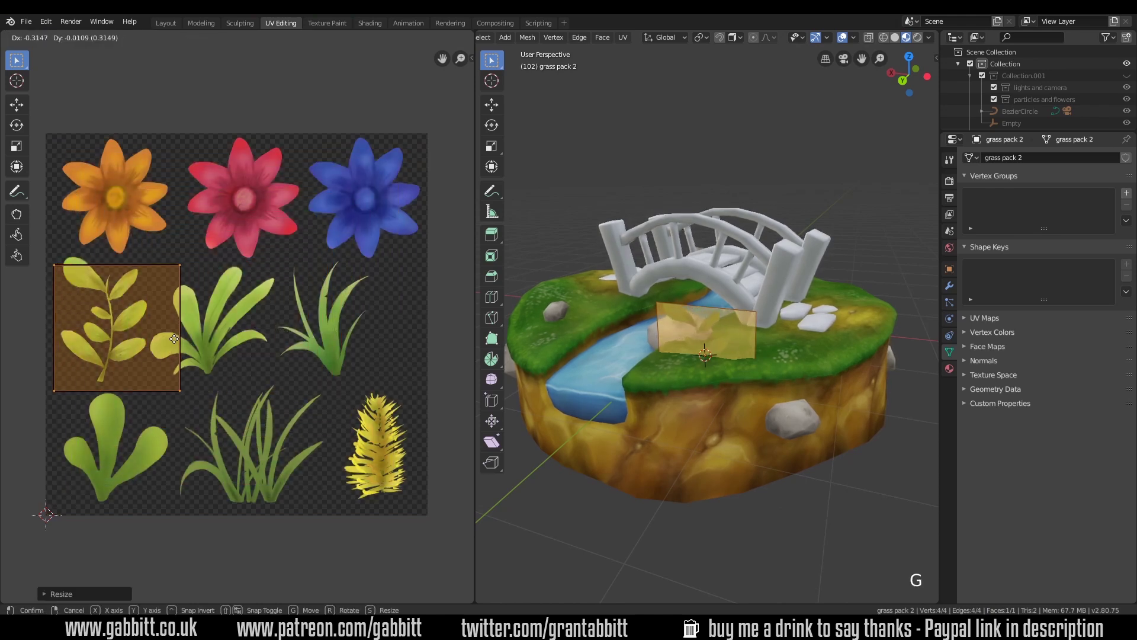
{"action": "left_click", "coordinate": [162, 339]}
- Fit the UV face to the sprig: narrow it horizontally, stretch it vertically, lower the top edge
{"action": "key", "text": "s"}
{"action": "key", "text": "x"}
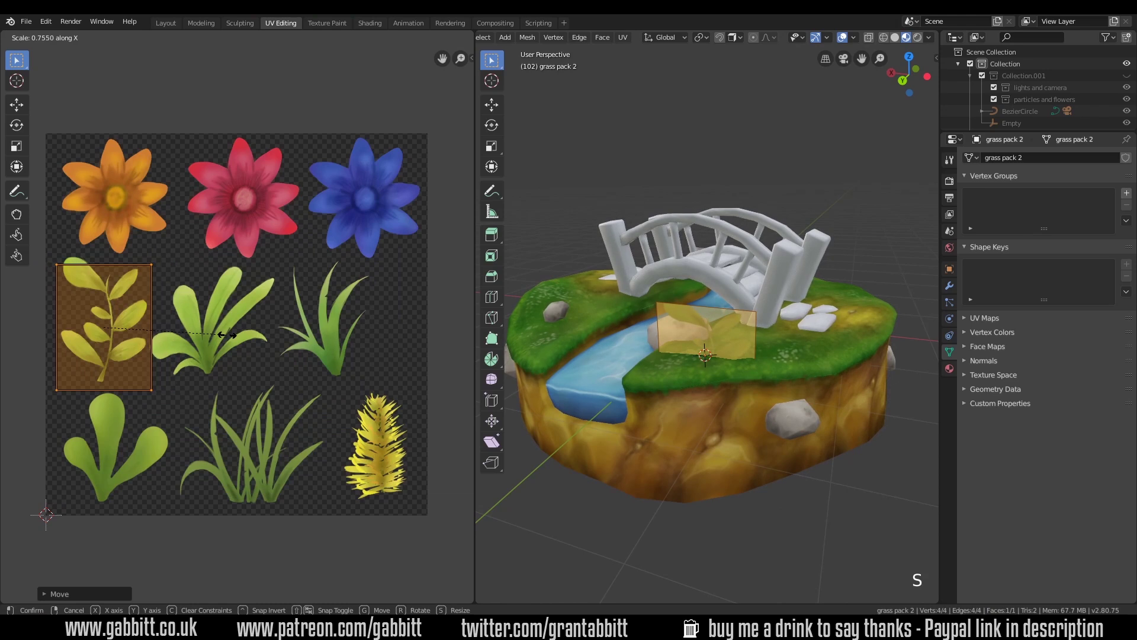
{"action": "left_click", "coordinate": [220, 336]}
{"action": "key", "text": "s"}
{"action": "key", "text": "y"}
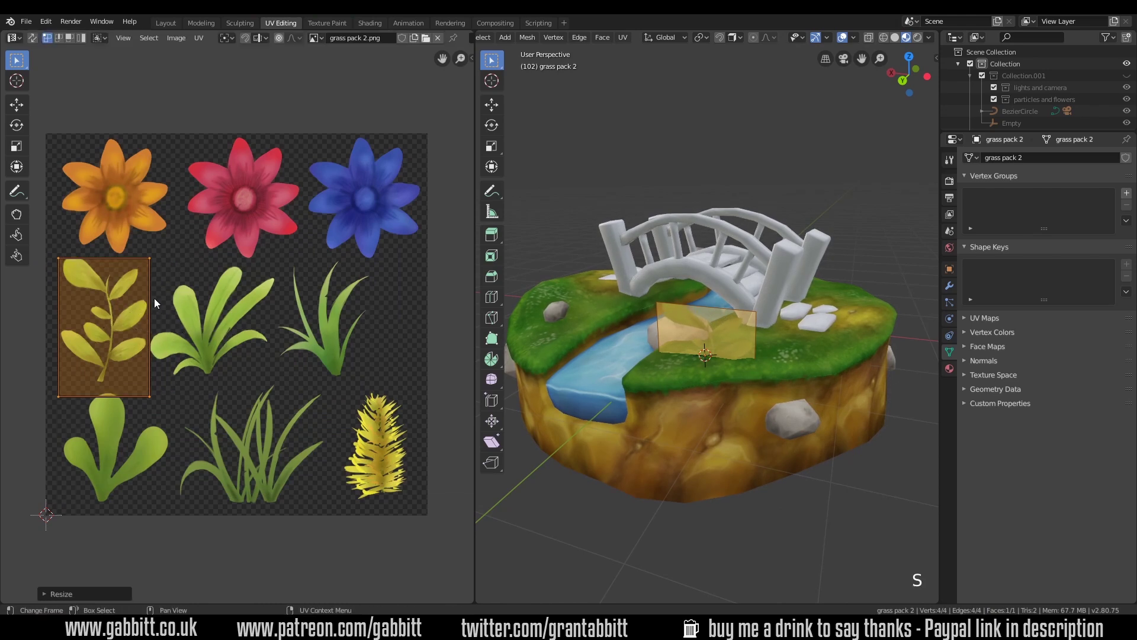
{"action": "left_click", "coordinate": [153, 304]}
{"action": "key", "text": "g"}
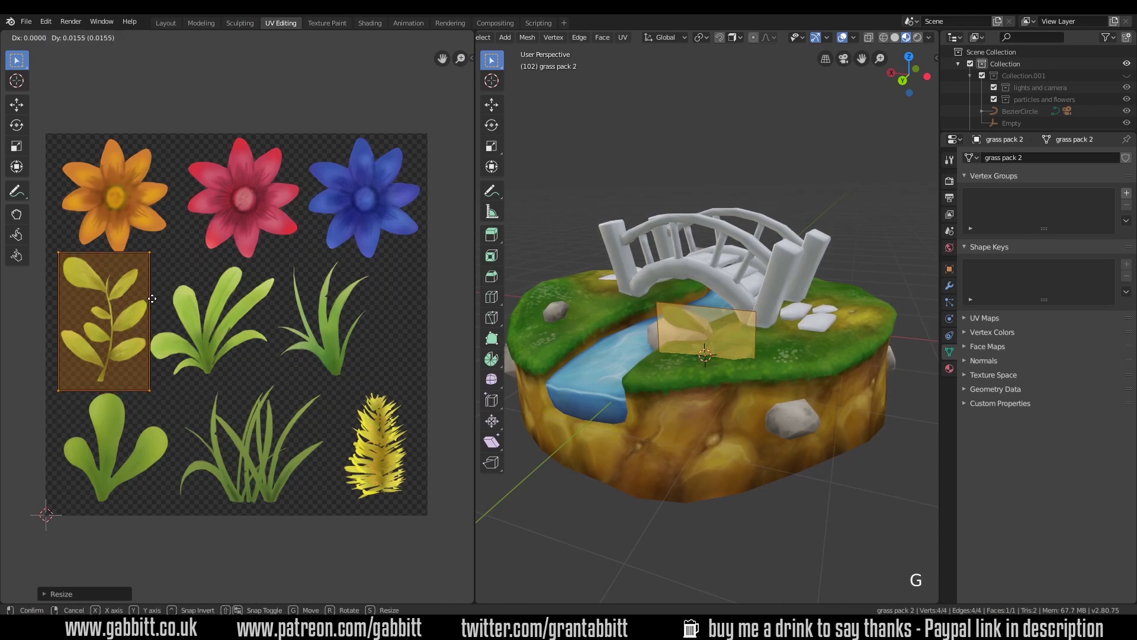
{"action": "left_click", "coordinate": [153, 299]}
{"action": "left_click", "coordinate": [178, 231]}
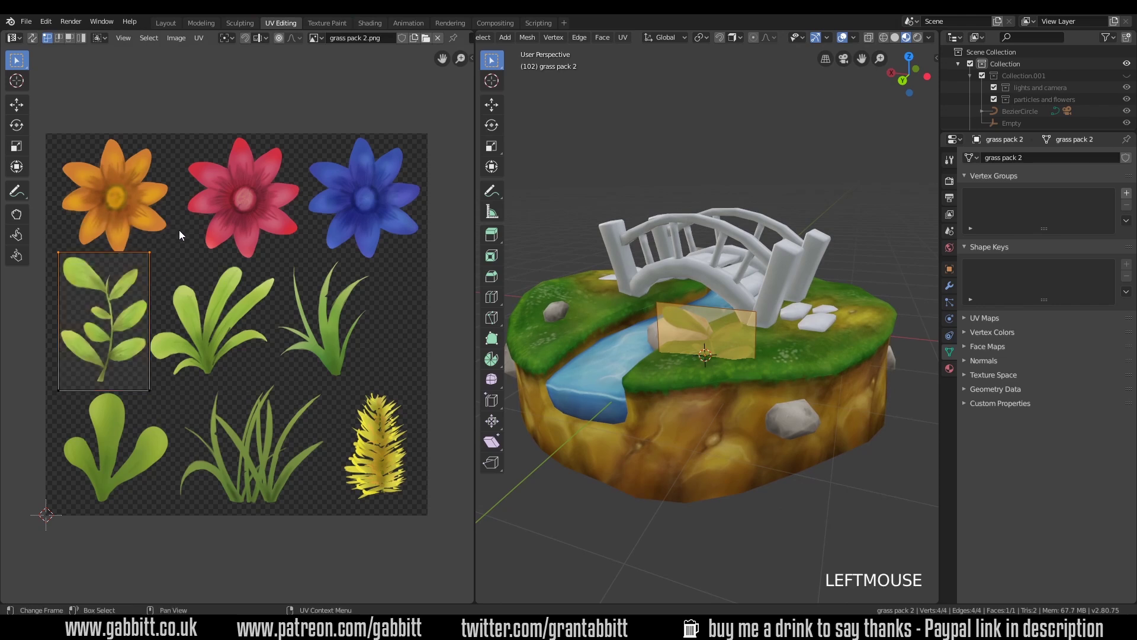
{"action": "key", "text": "g"}
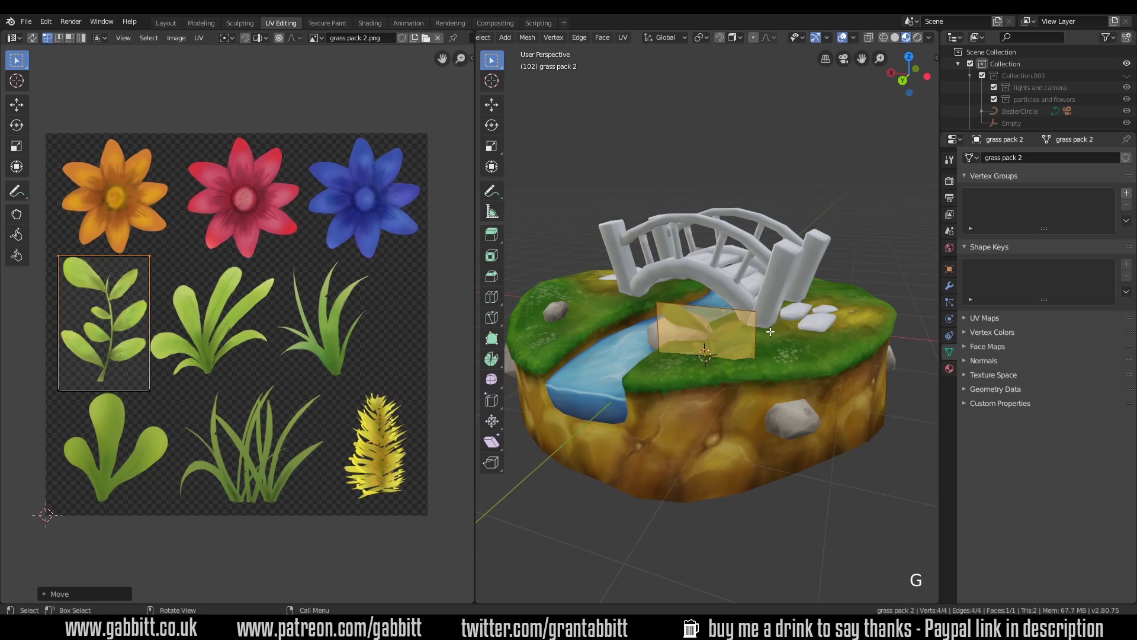
- Scale the leaf plane down in Object Mode and stand it in front of the rock by the stream
{"action": "key", "text": "Tab"}
{"action": "key", "text": "s"}
{"action": "left_click", "coordinate": [747, 334]}
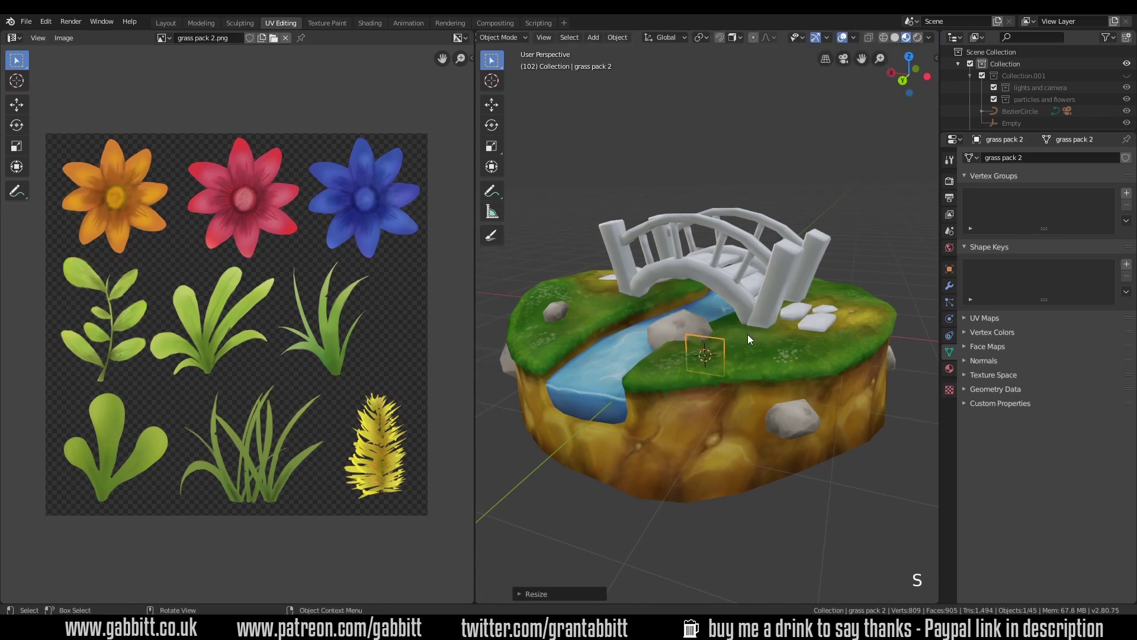
{"action": "key", "text": "g"}
{"action": "left_click", "coordinate": [732, 337]}
{"action": "key", "text": "KP_Decimal"}
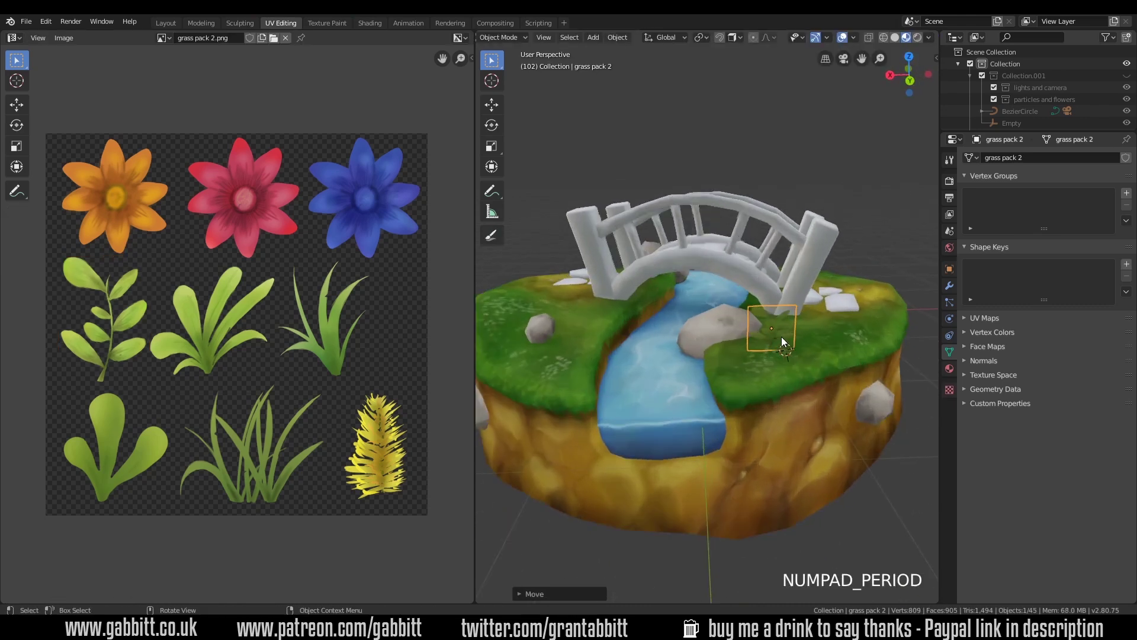
{"action": "middle_click_drag", "start_coordinate": [782, 336], "coordinate": [841, 323]}
{"action": "key", "text": "g"}
{"action": "left_click", "coordinate": [634, 383]}
{"action": "middle_click_drag", "start_coordinate": [634, 382], "coordinate": [667, 329]}
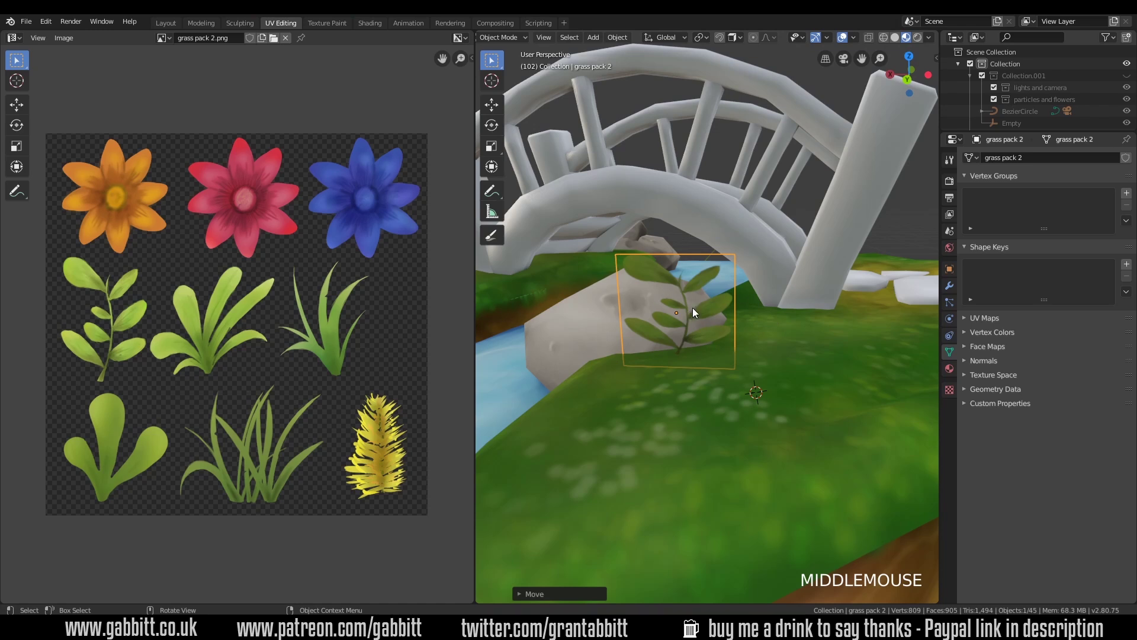
- Subdivide the leaf plane into four faces and move a corner vertex in vertex select mode
{"action": "key", "text": "Tab"}
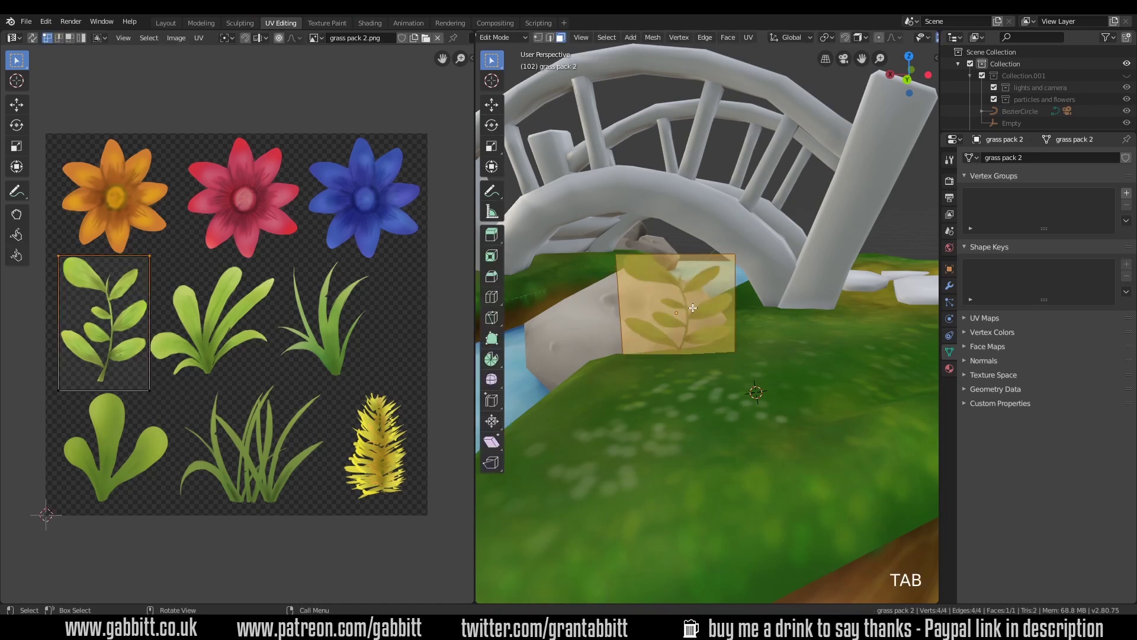
{"action": "right_click_drag", "start_coordinate": [693, 308], "coordinate": [669, 326]}
{"action": "key", "text": "1"}
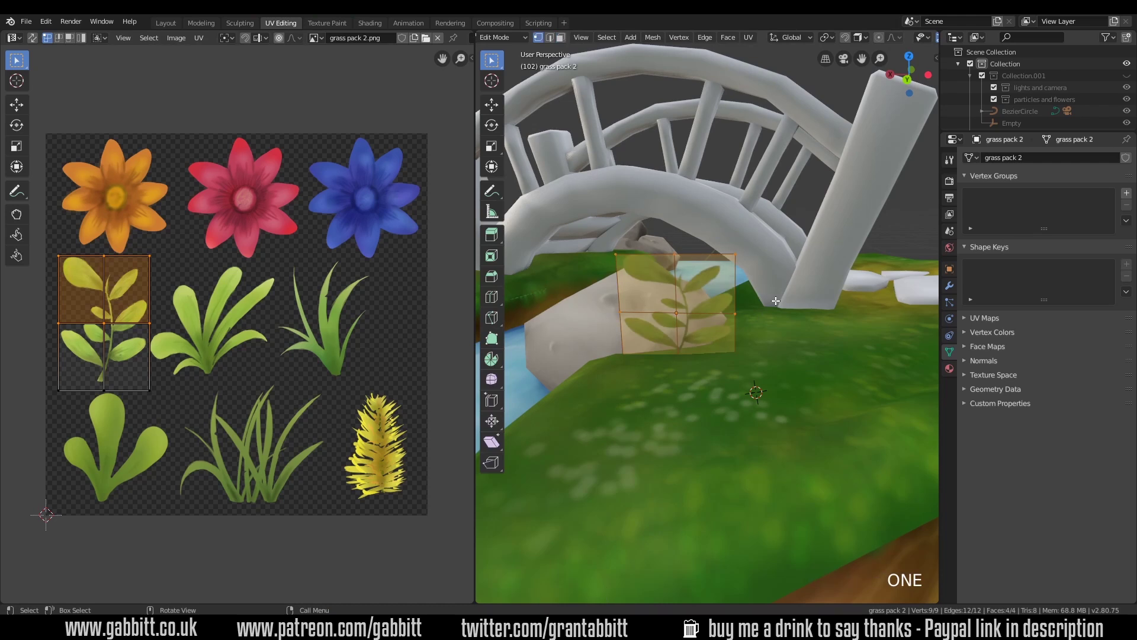
{"action": "middle_click_drag", "start_coordinate": [776, 301], "coordinate": [859, 269]}
{"action": "left_click", "coordinate": [860, 269]}
{"action": "key", "text": "g"}
{"action": "left_click", "coordinate": [860, 270]}
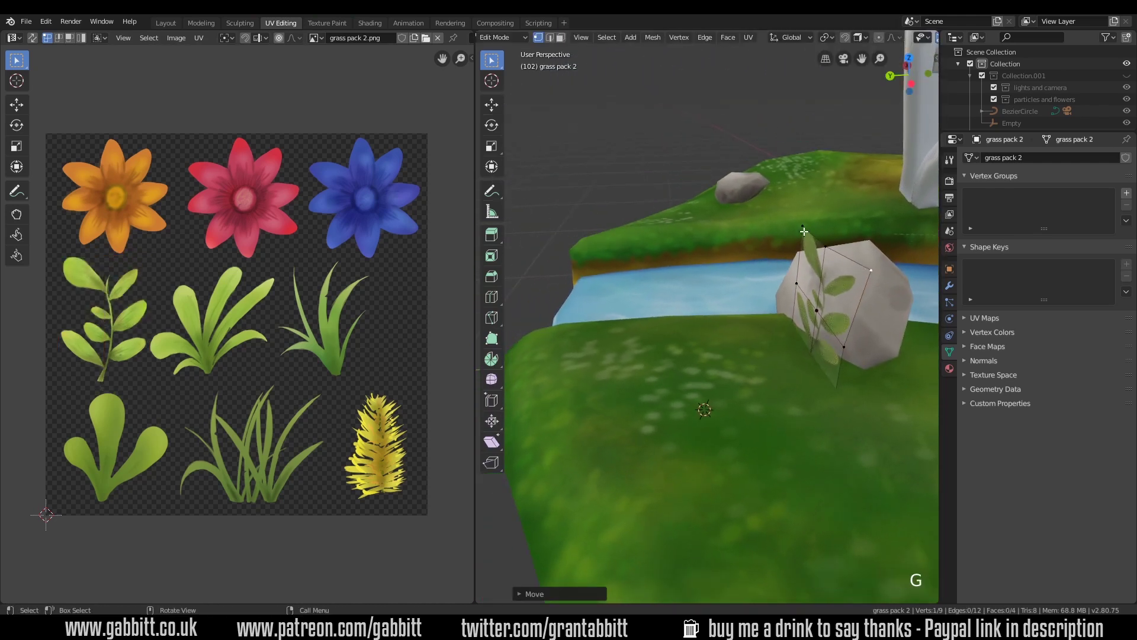
- Pull the top-right corner and further vertices so the card bends into a gentle curve
{"action": "middle_click_drag", "start_coordinate": [804, 231], "coordinate": [794, 250]}
{"action": "left_click", "coordinate": [793, 250]}
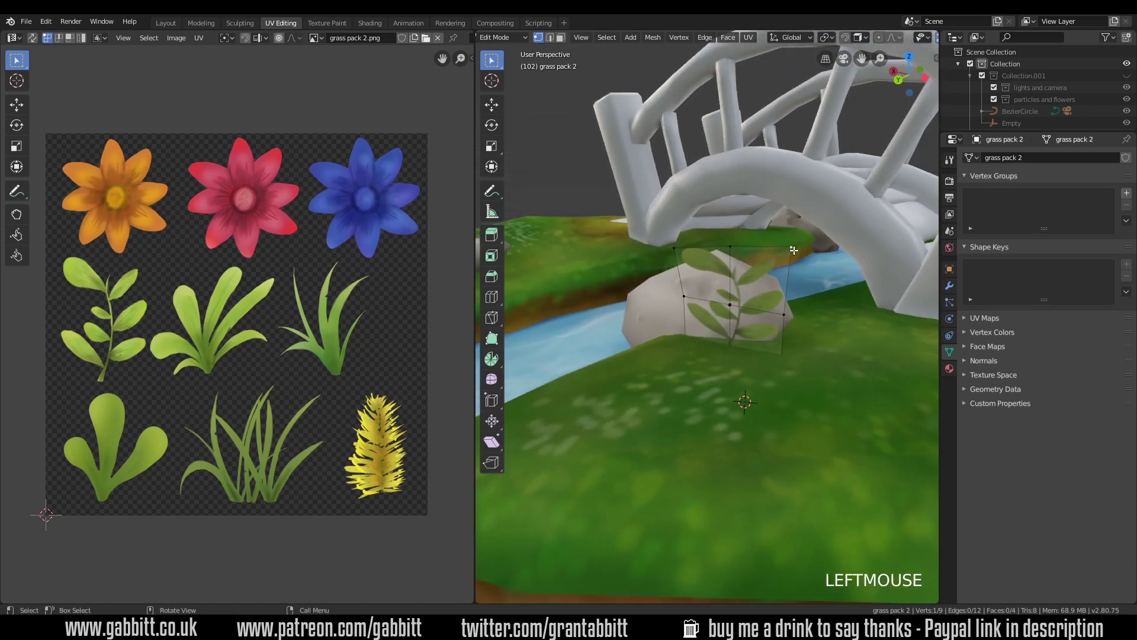
{"action": "key", "text": "g"}
{"action": "left_click", "coordinate": [793, 311]}
{"action": "middle_click_drag", "start_coordinate": [792, 311], "coordinate": [600, 403]}
{"action": "key", "text": "g"}
{"action": "left_click", "coordinate": [622, 343]}
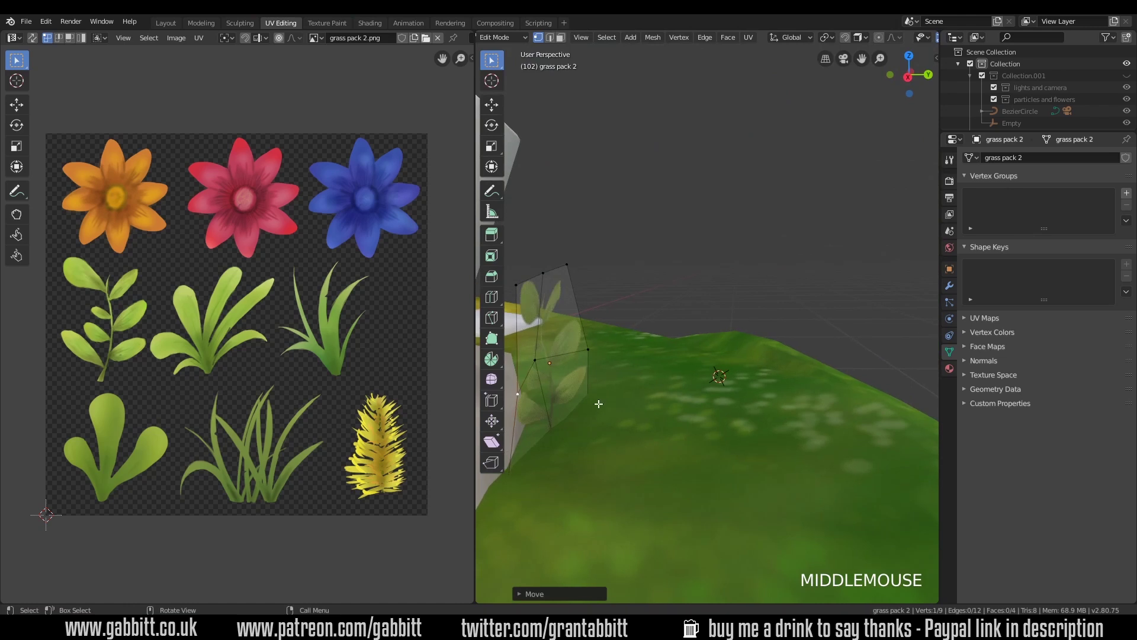
{"action": "key", "text": "g"}
{"action": "left_click", "coordinate": [711, 376]}
{"action": "middle_click_drag", "start_coordinate": [711, 376], "coordinate": [669, 353]}
- Duplicate the bent leaf card and rotate the copy around the Z axis
{"action": "key", "text": "Tab"}
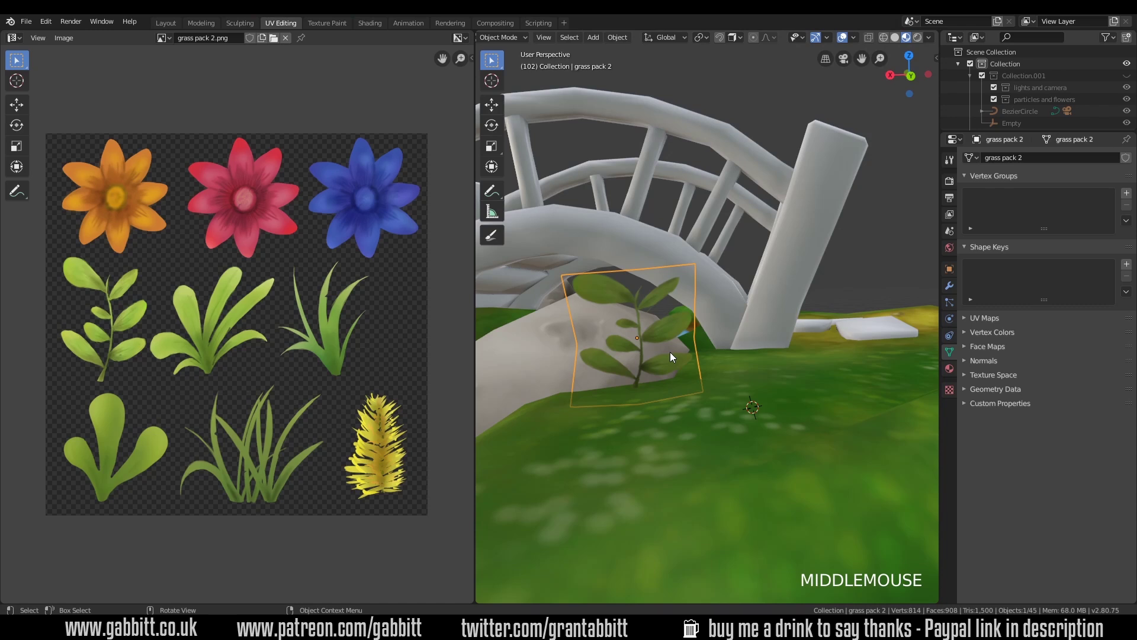
{"action": "key", "text": "shift+d"}
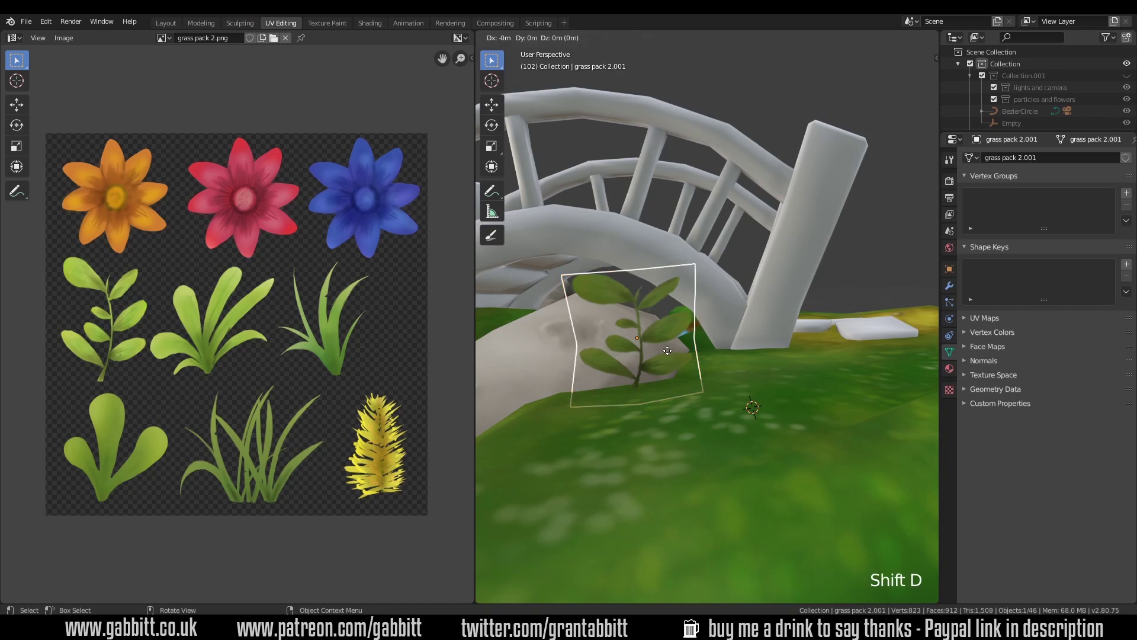
{"action": "left_click", "coordinate": [635, 359]}
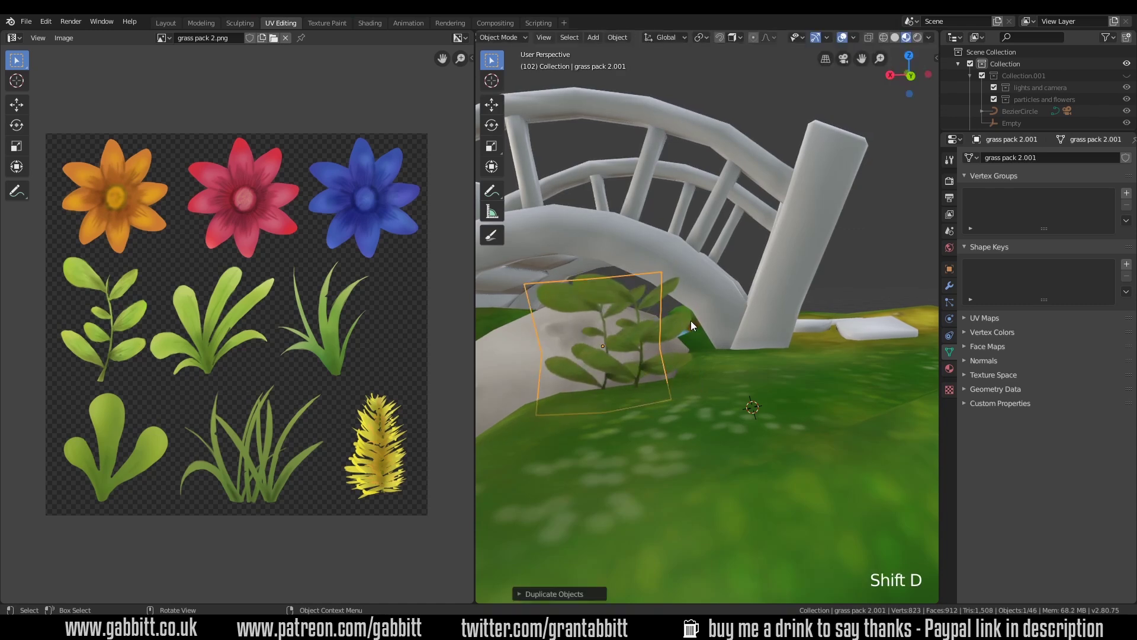
{"action": "key", "text": "r"}
{"action": "key", "text": "z"}
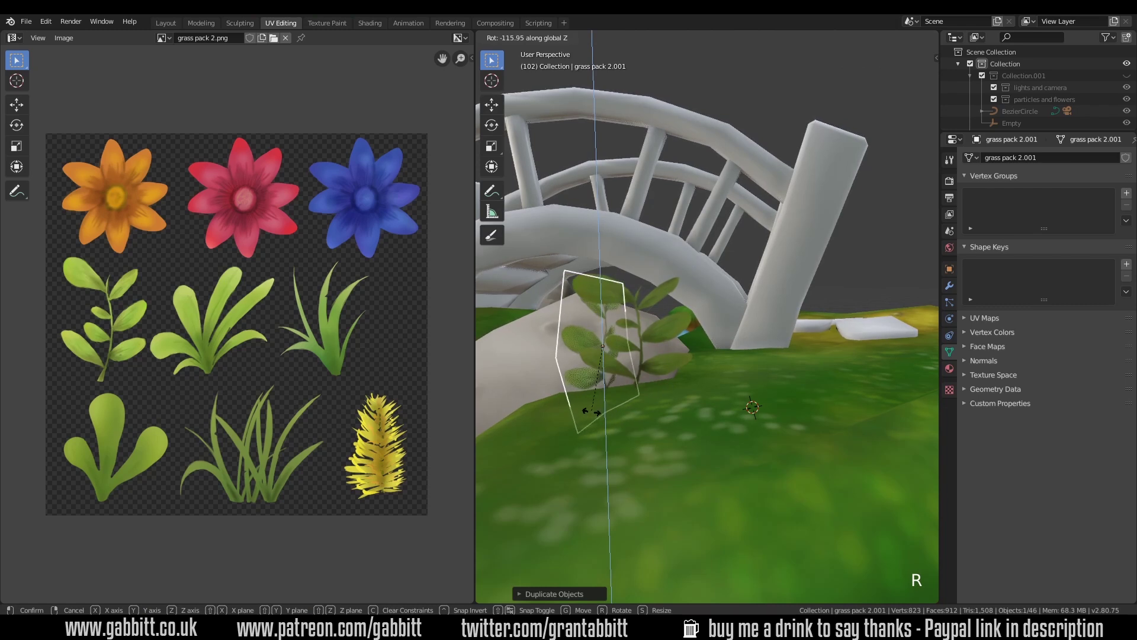
{"action": "left_click", "coordinate": [712, 360]}
{"action": "left_click", "coordinate": [721, 341]}
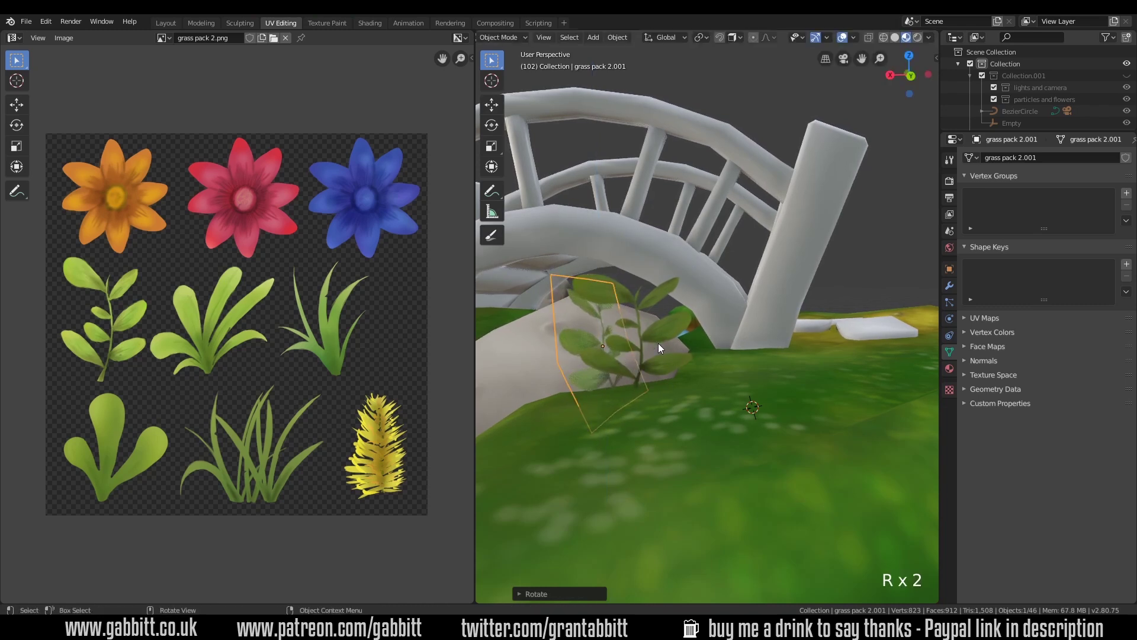
- Stretch the copy taller along Z and position it beside the original near the rock
{"action": "key", "text": "s"}
{"action": "key", "text": "z"}
{"action": "key", "text": "z"}
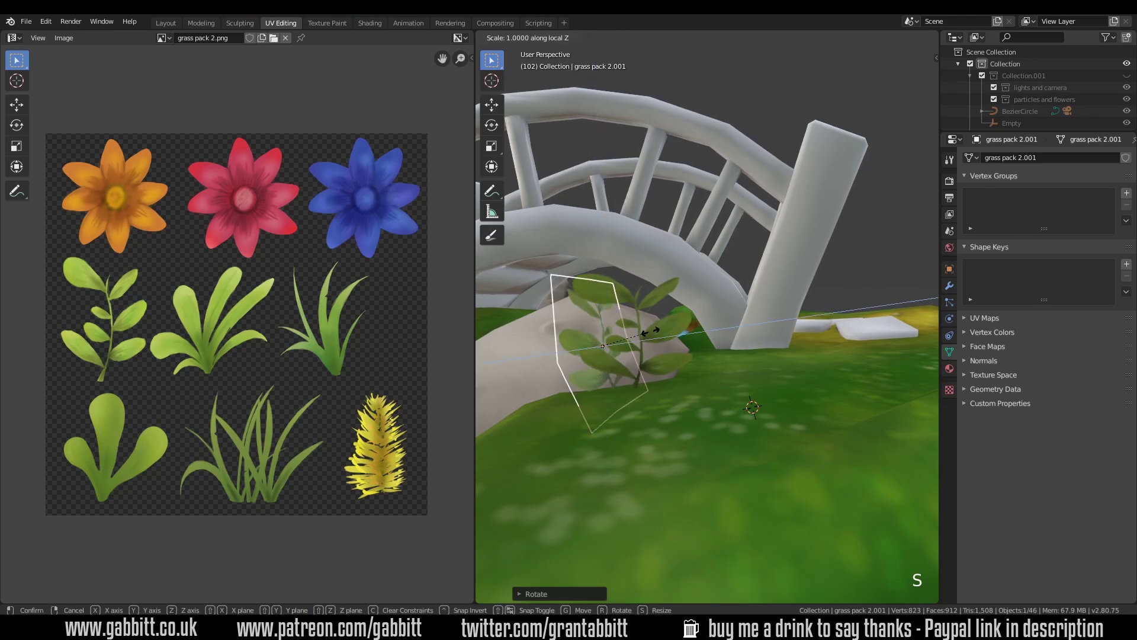
{"action": "left_click", "coordinate": [652, 364]}
{"action": "key", "text": "g"}
{"action": "left_click", "coordinate": [636, 351]}
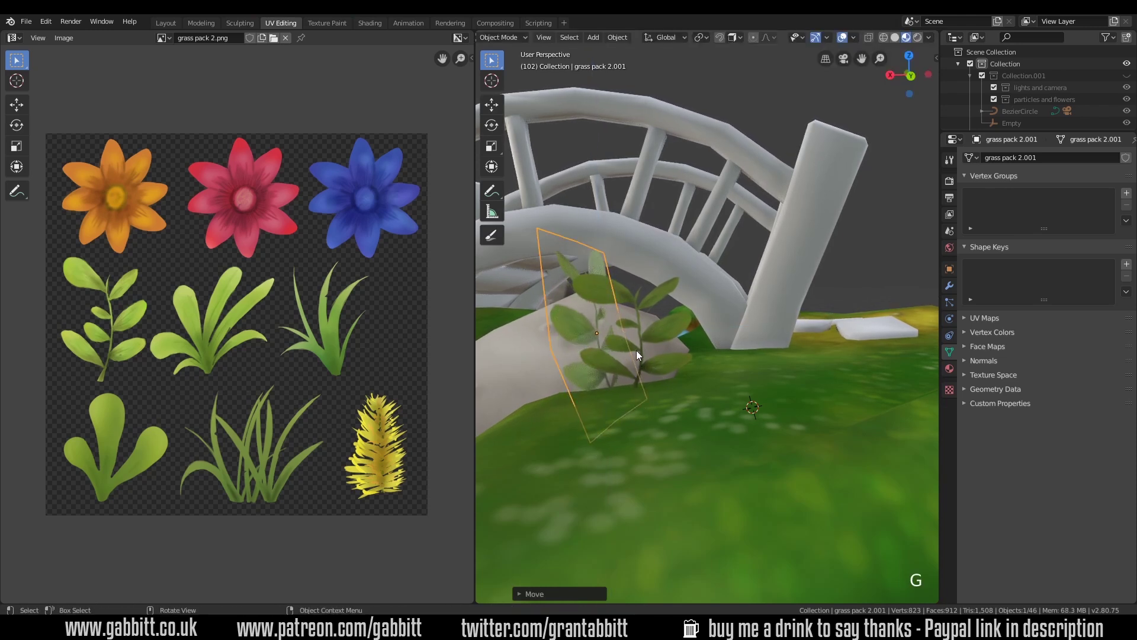
{"action": "middle_click_drag", "start_coordinate": [637, 350], "coordinate": [659, 434]}
{"action": "key", "text": "g"}
{"action": "left_click", "coordinate": [625, 376]}
{"action": "scroll", "coordinate": [692, 359], "scroll_direction": "down", "scroll_amount": 4}
{"action": "left_click", "coordinate": [616, 291]}
{"action": "middle_click_drag", "start_coordinate": [616, 290], "coordinate": [642, 391]}
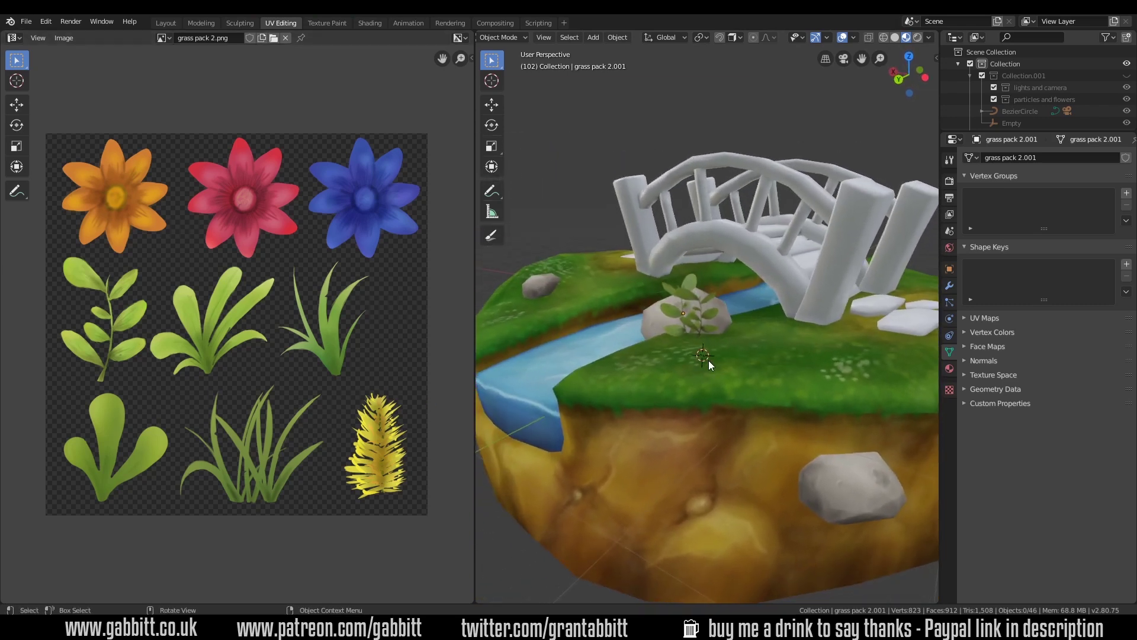
- Duplicate the original grass pack 2 plane, drop it by the bridge post, then shrink and nudge it
{"action": "middle_click_drag", "start_coordinate": [708, 360], "coordinate": [654, 342]}
{"action": "left_click", "coordinate": [711, 306]}
{"action": "key", "text": "shift+d"}
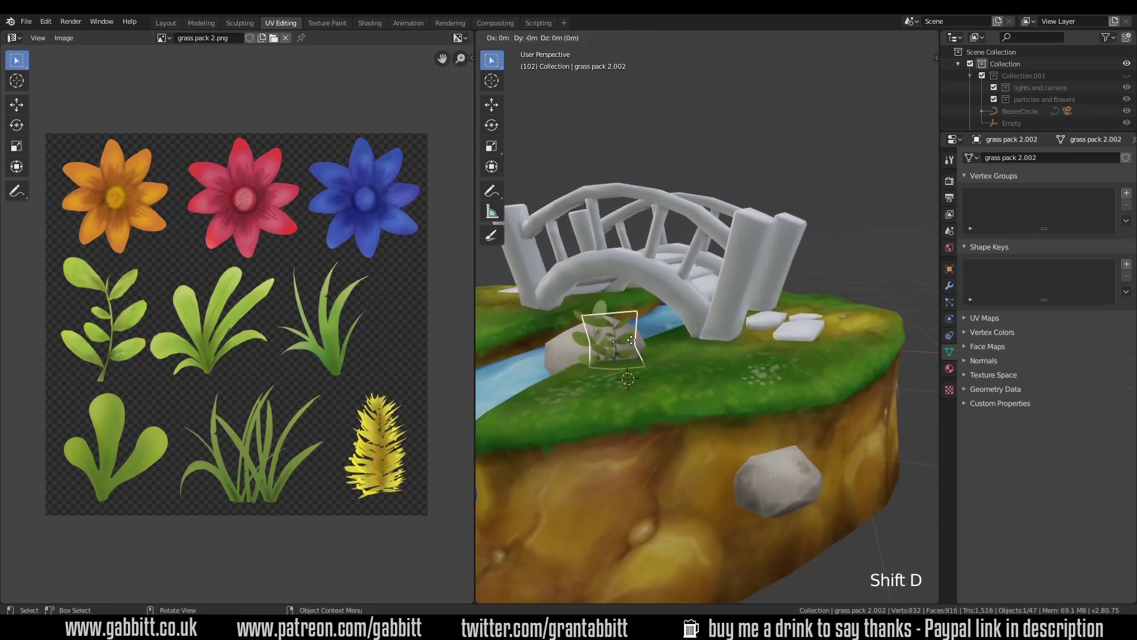
{"action": "key", "text": "shift+z"}
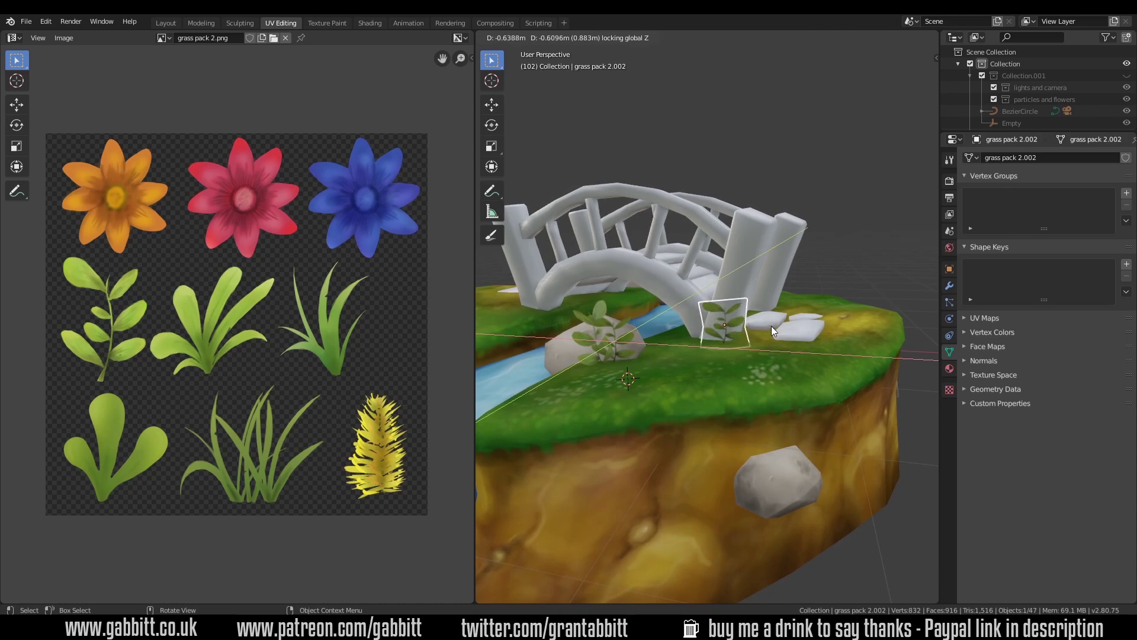
{"action": "left_click", "coordinate": [772, 325]}
{"action": "key", "text": "s"}
{"action": "left_click", "coordinate": [798, 306]}
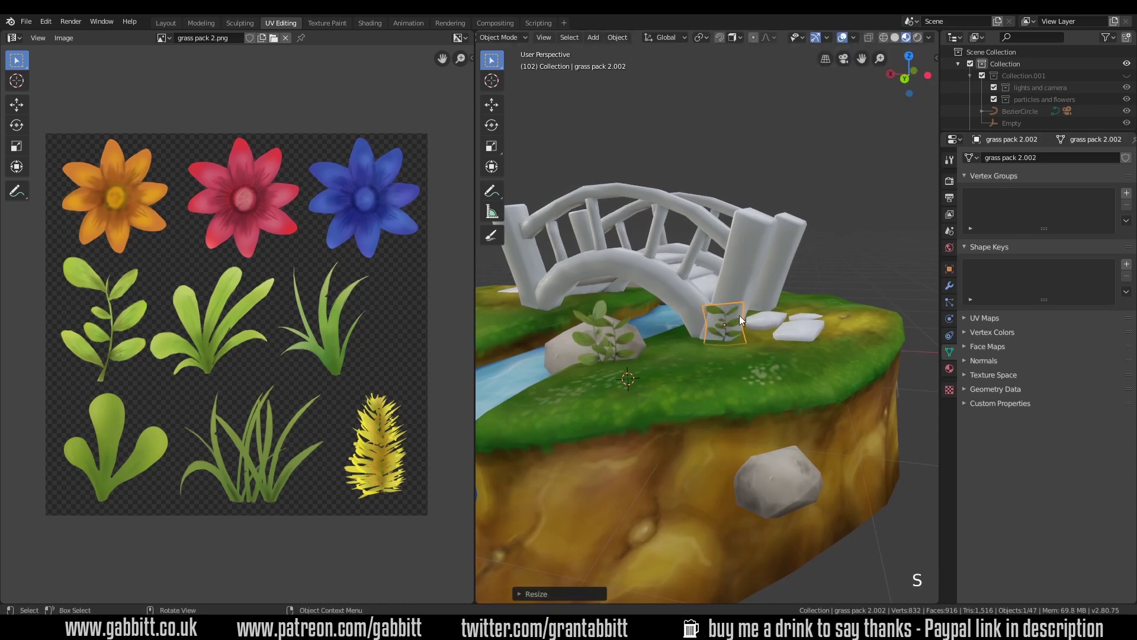
{"action": "key", "text": "g"}
{"action": "left_click", "coordinate": [696, 333]}
- In Edit Mode, select all of the third card's UVs and move them onto the spiky grass clump
{"action": "key", "text": "Tab"}
{"action": "key", "text": "a"}
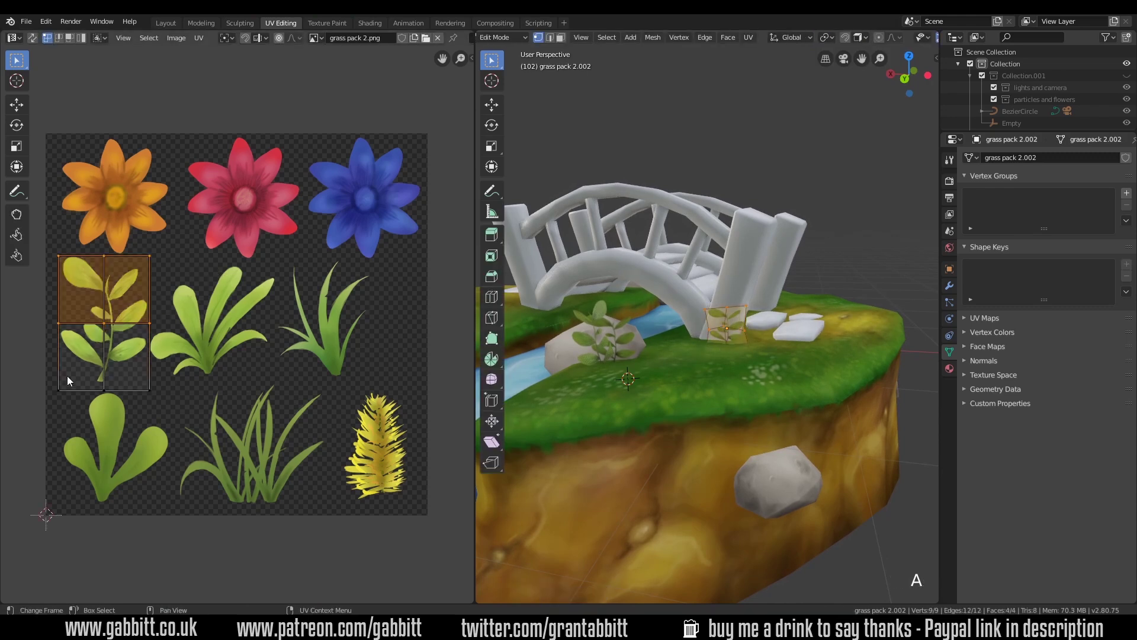
{"action": "key", "text": "a"}
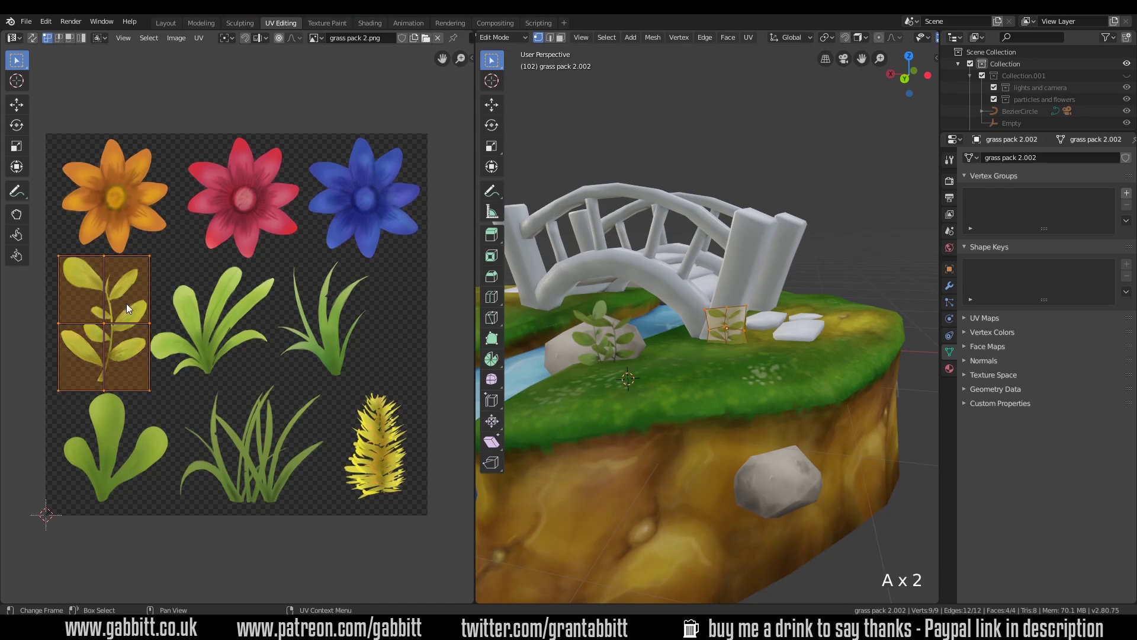
{"action": "key", "text": "g"}
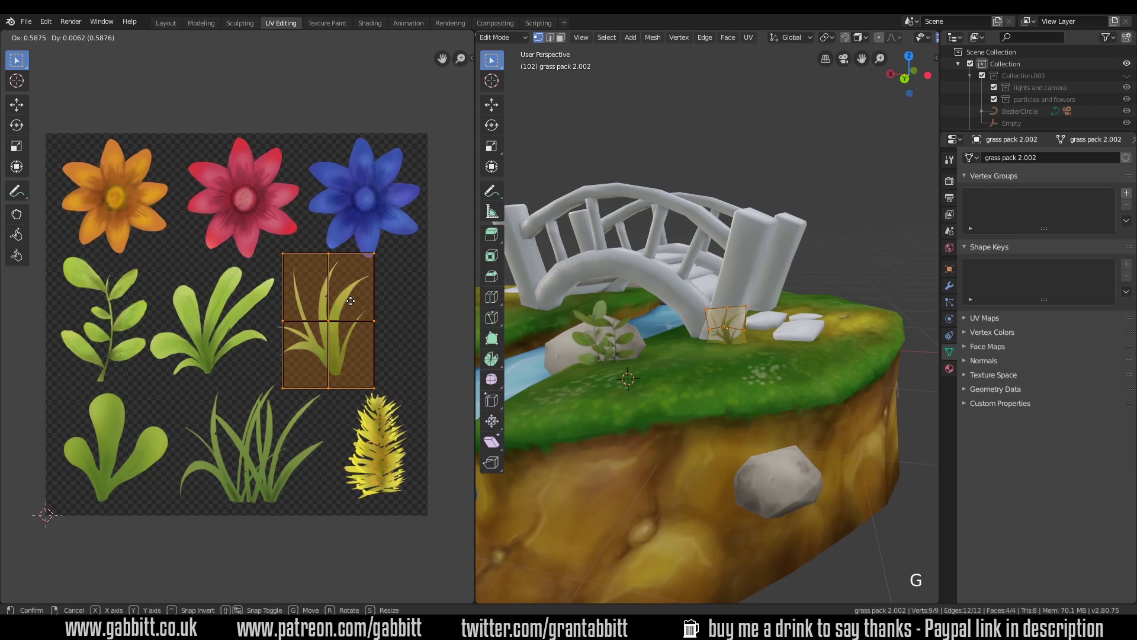
{"action": "left_click", "coordinate": [351, 301]}
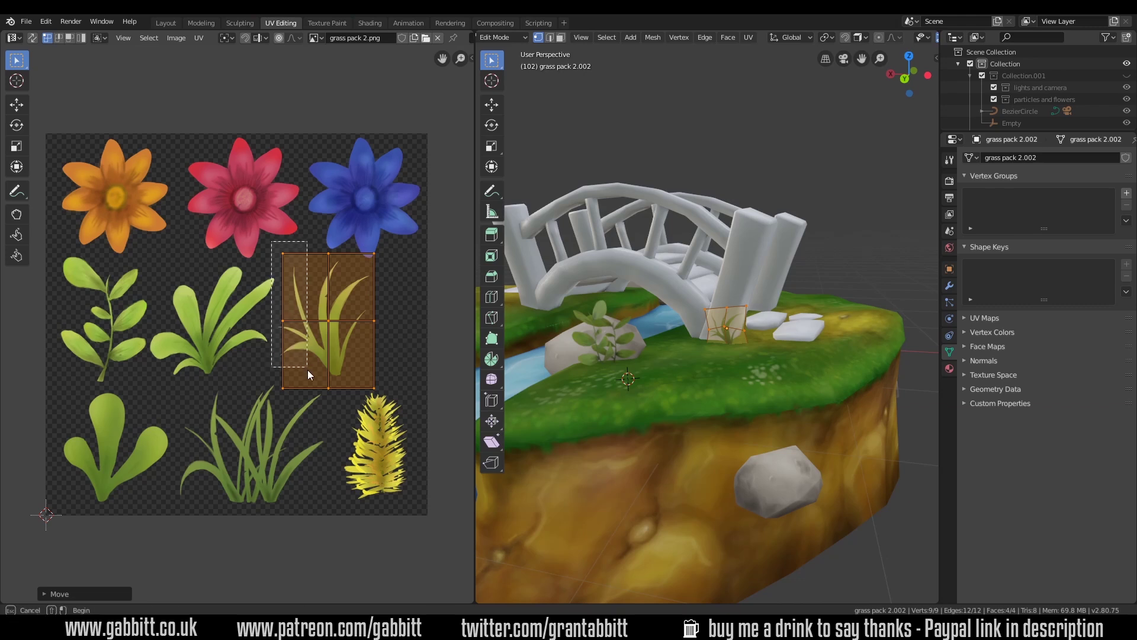
- Adjust the left and top UV edges to frame the grass clump, then return to Object Mode
{"action": "left_click", "coordinate": [313, 401]}
{"action": "key", "text": "g"}
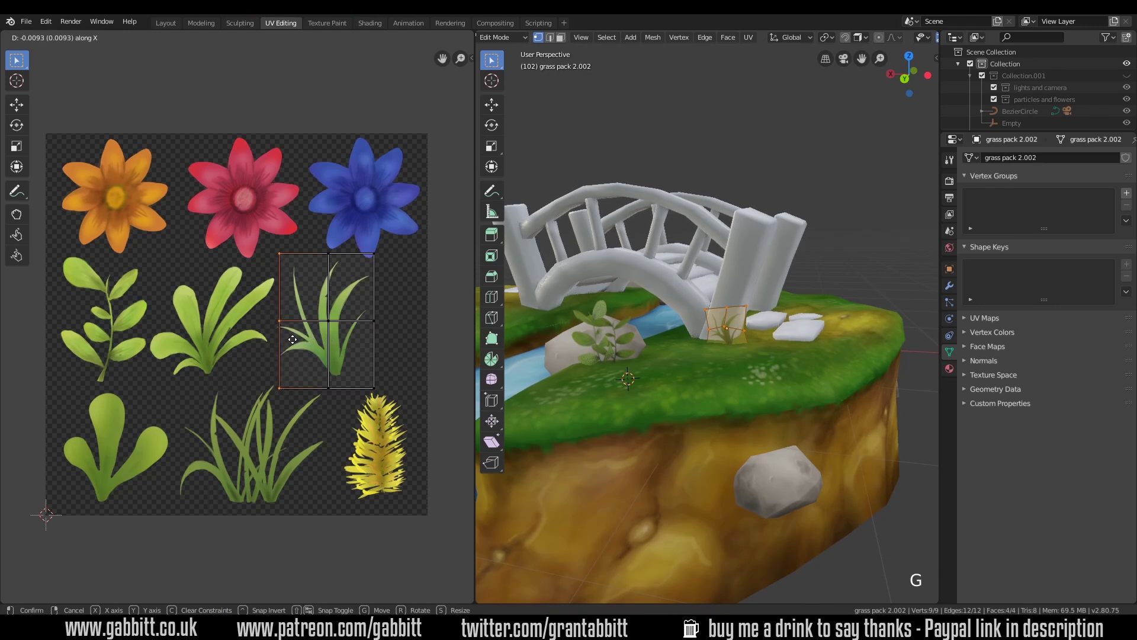
{"action": "left_click", "coordinate": [274, 340]}
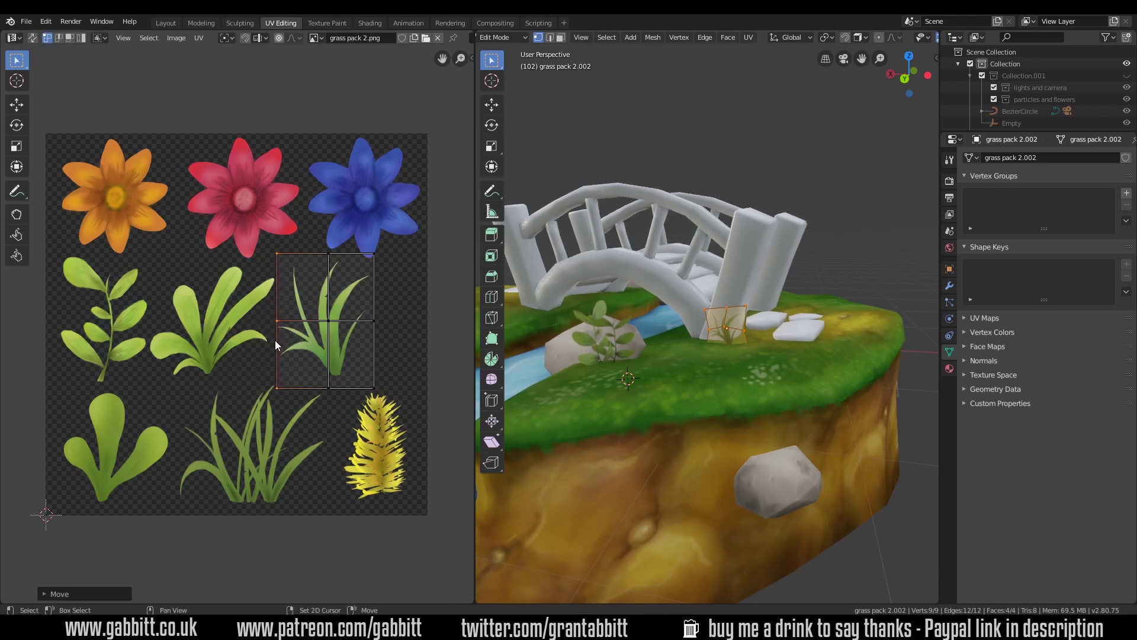
{"action": "left_click_drag", "start_coordinate": [251, 230], "coordinate": [399, 273]}
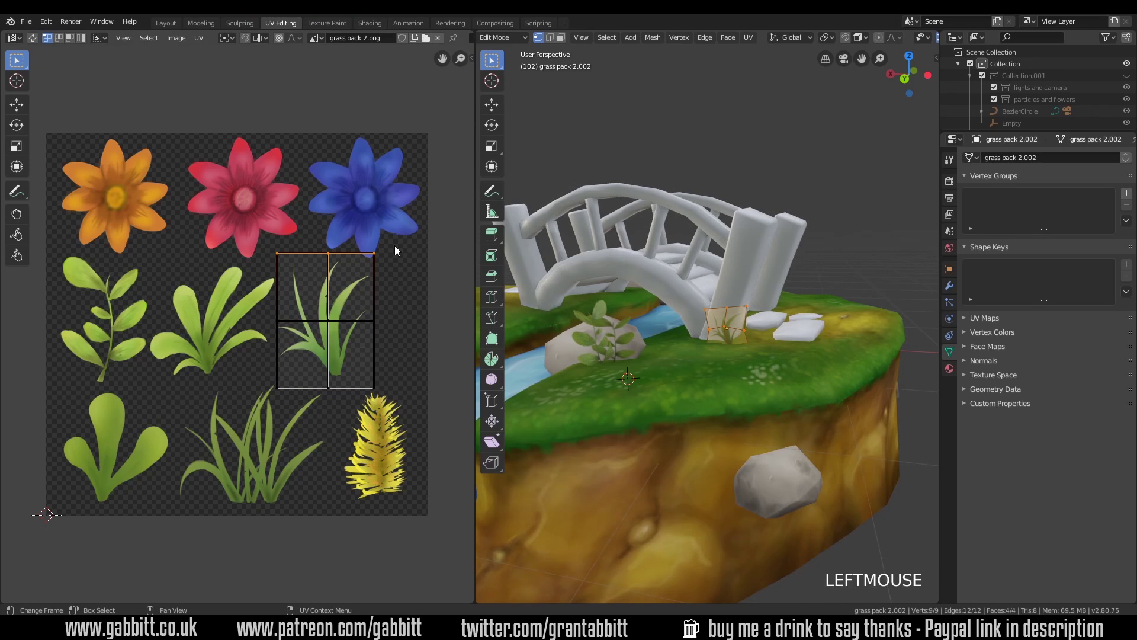
{"action": "key", "text": "g"}
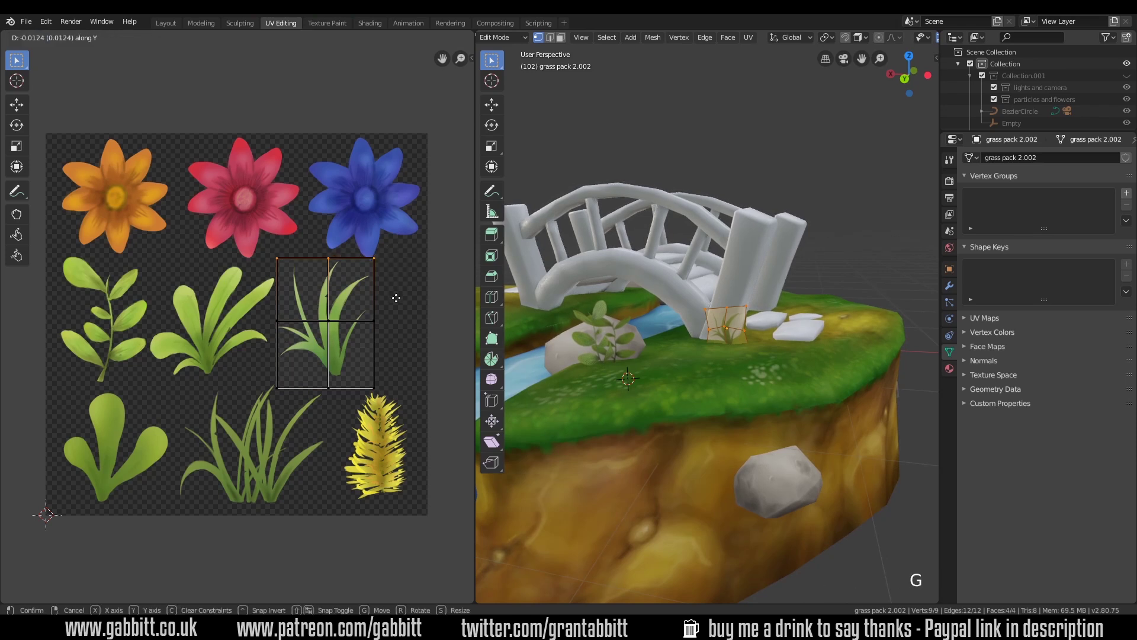
{"action": "left_click", "coordinate": [397, 309]}
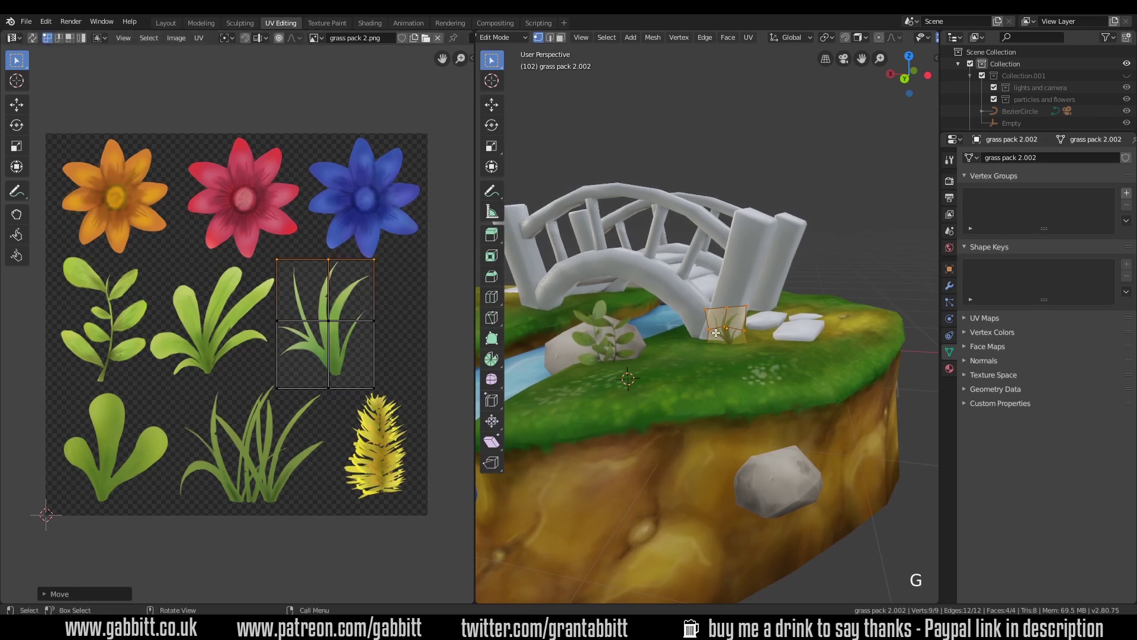
{"action": "key", "text": "Tab"}
{"action": "middle_click_drag", "start_coordinate": [761, 340], "coordinate": [728, 343]}
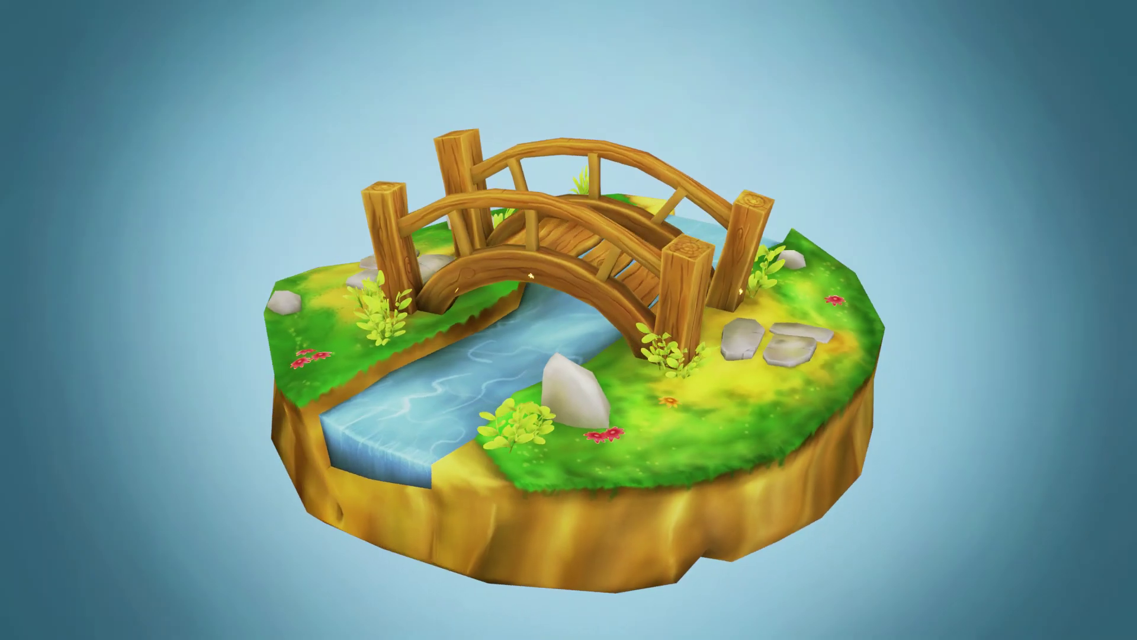